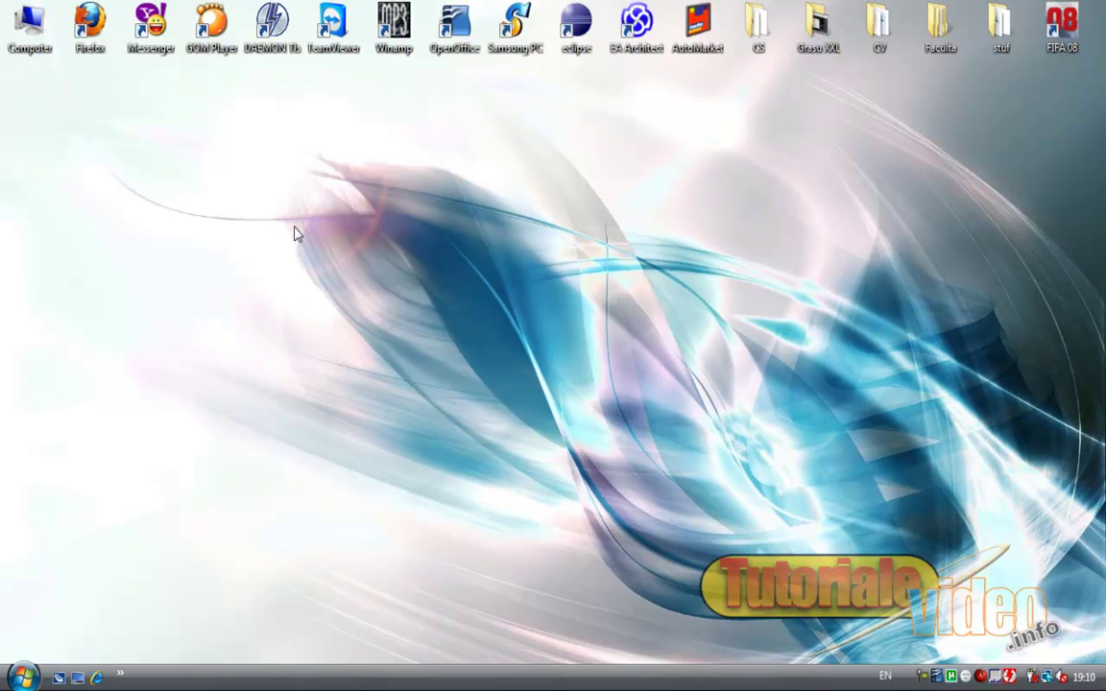
Launch Windows Movie Maker and decline recovering the automatically saved project
key(super)
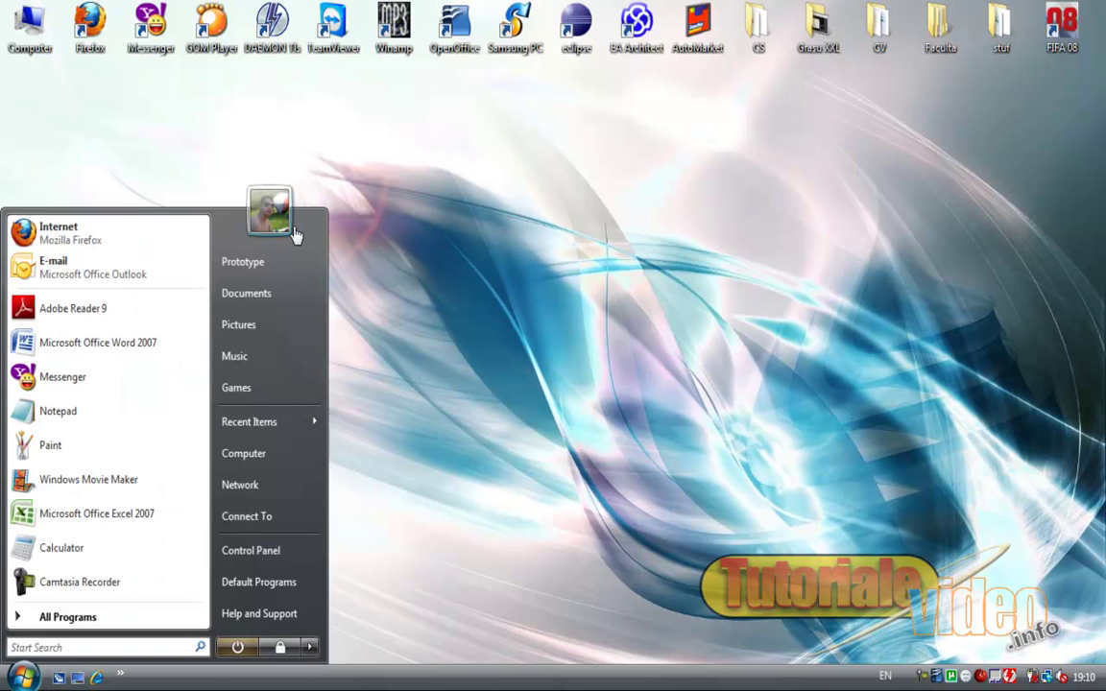
text(windows)
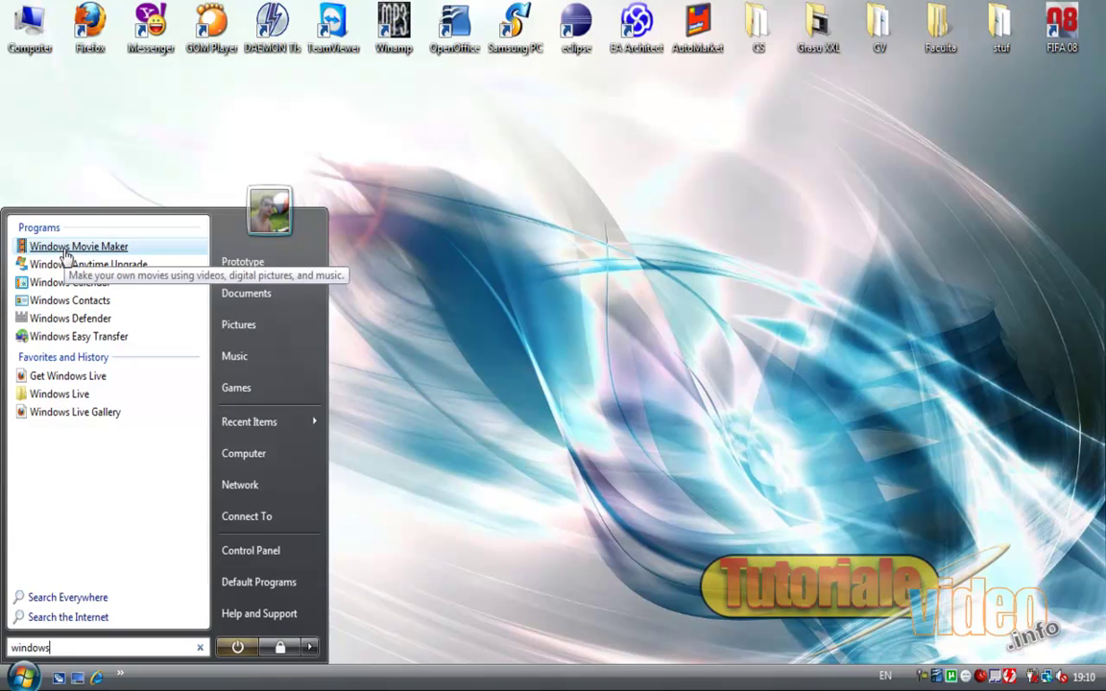
click(363, 259)
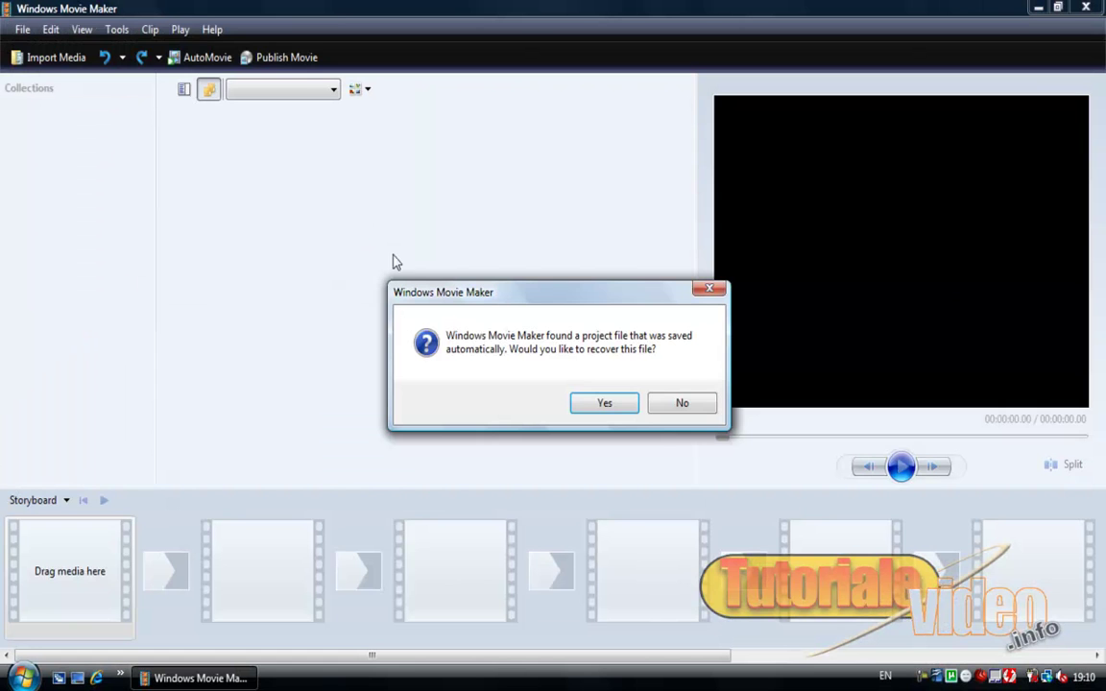
click(690, 407)
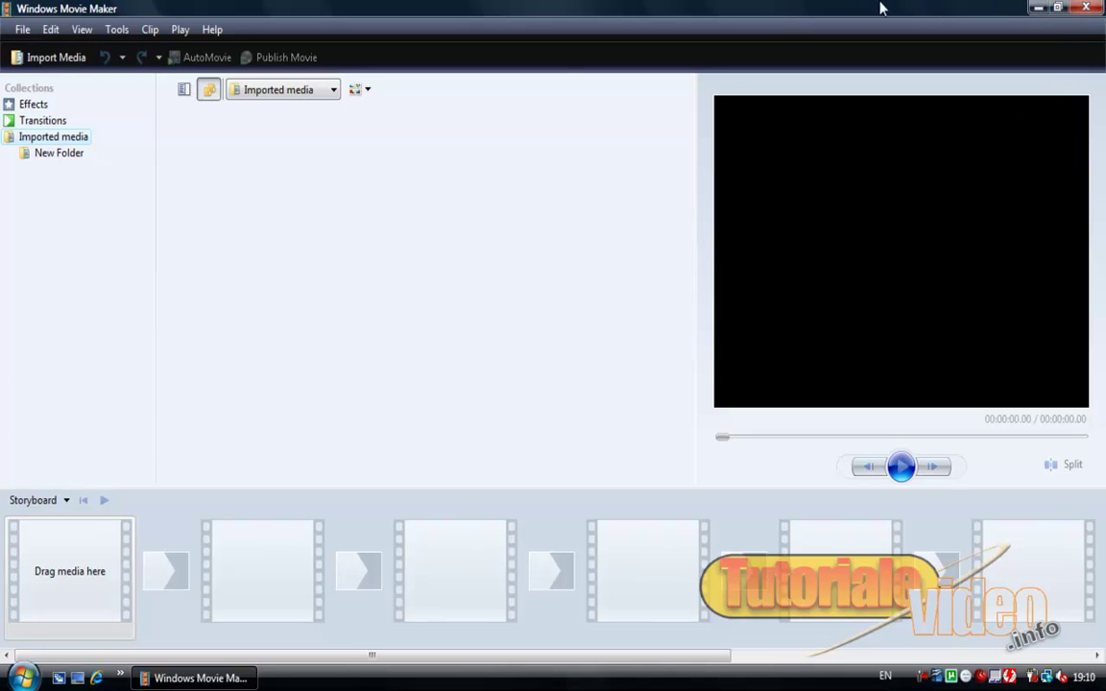
click(23, 35)
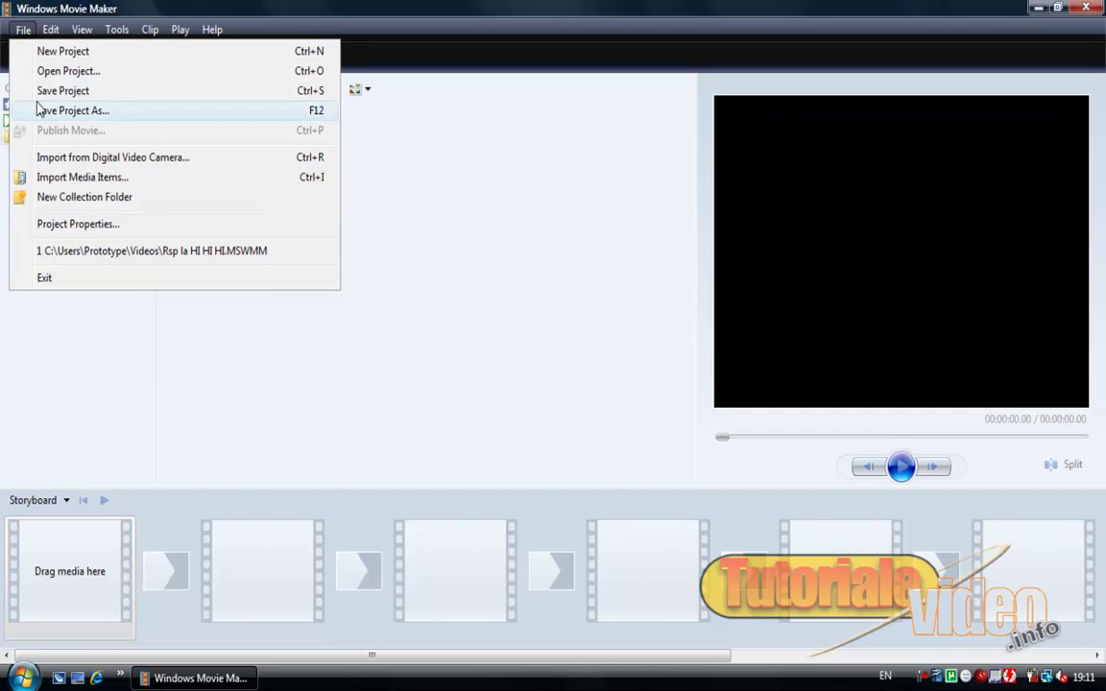
click(48, 31)
click(51, 30)
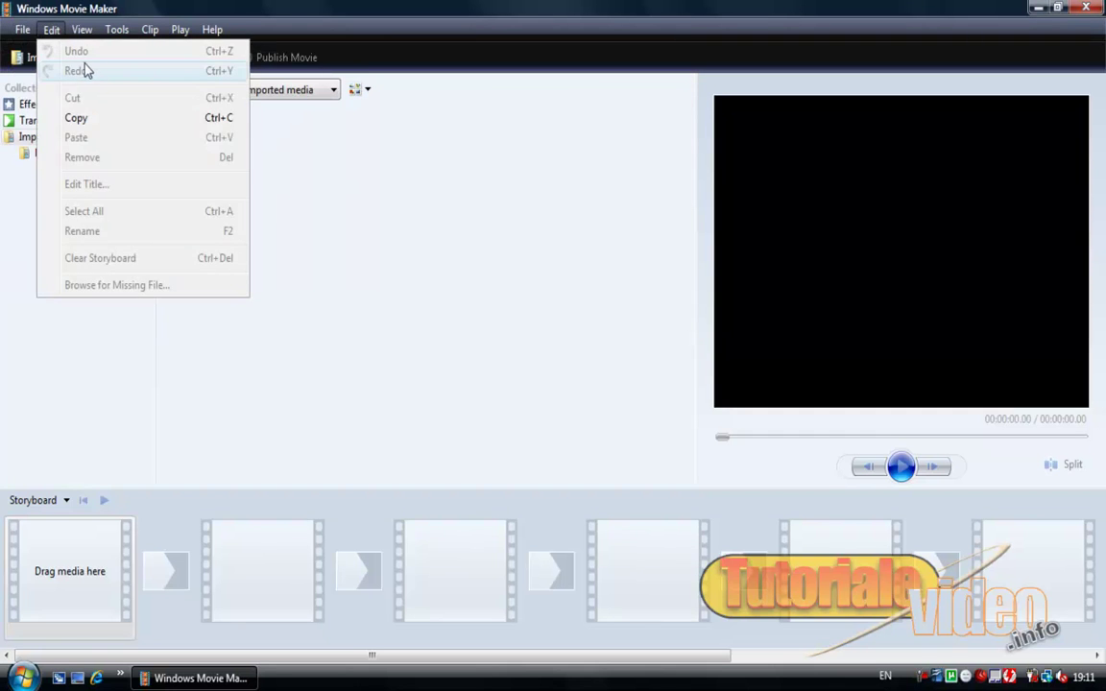
Switch the workspace to the timeline view and back to the storyboard view, twice
click(81, 32)
click(75, 30)
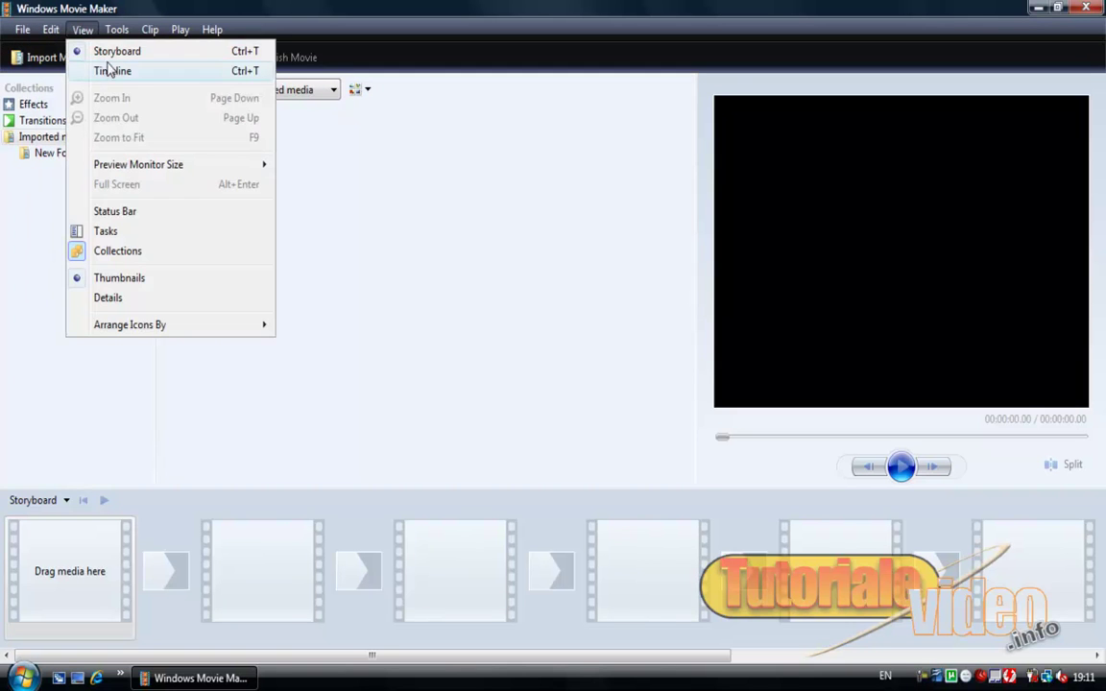
click(111, 70)
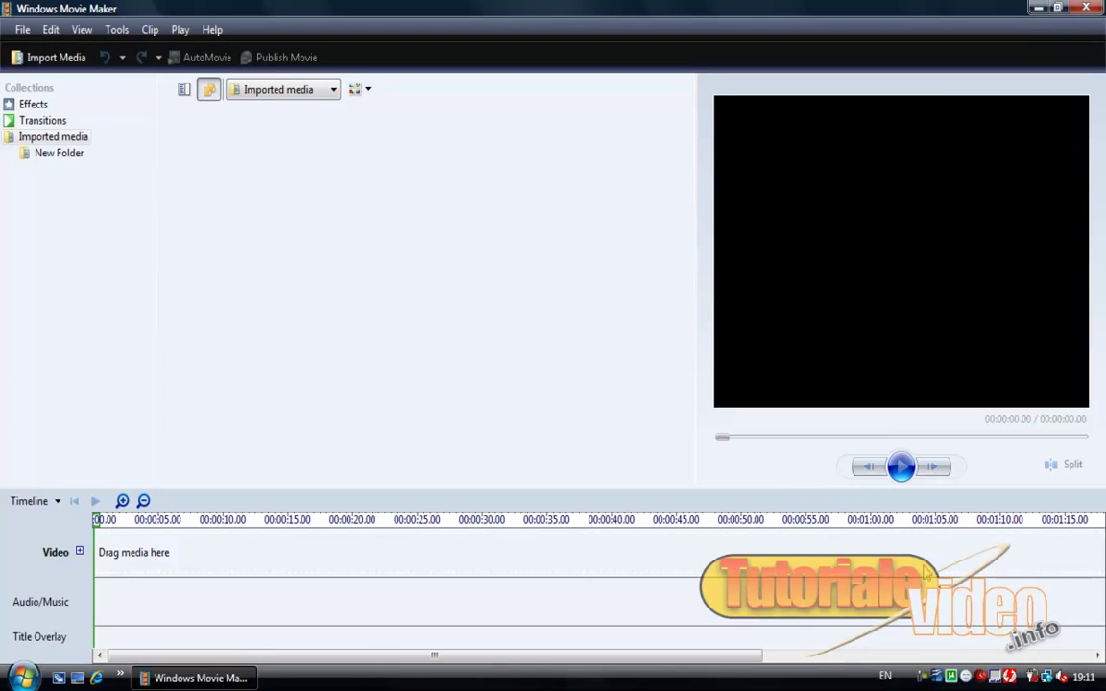
click(77, 30)
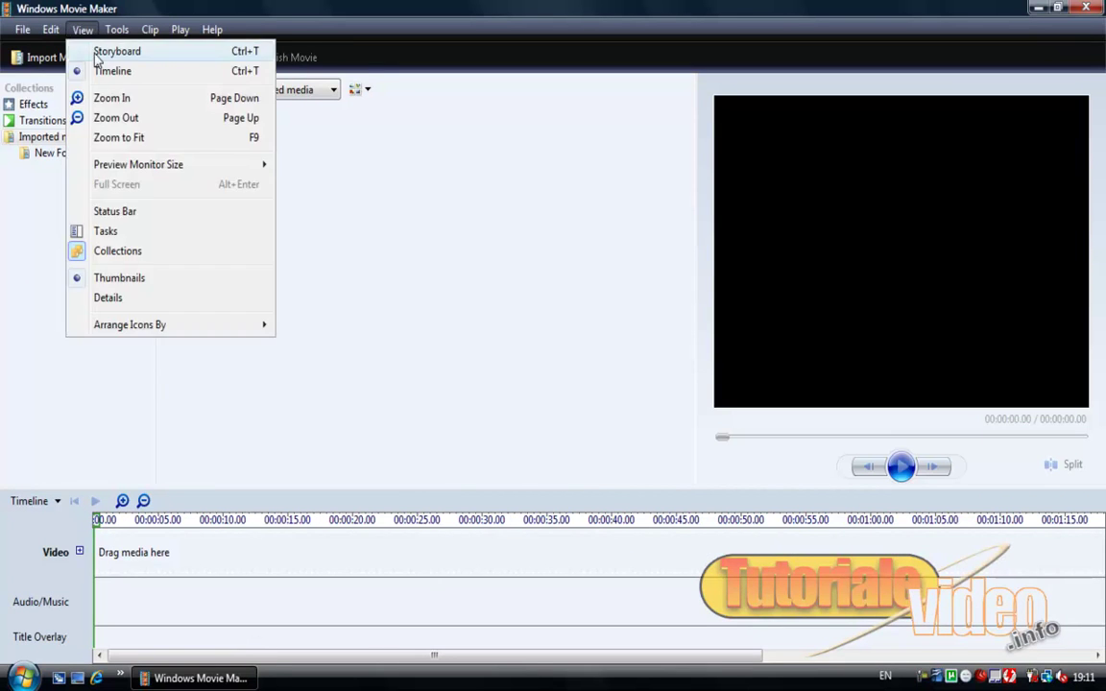
click(96, 54)
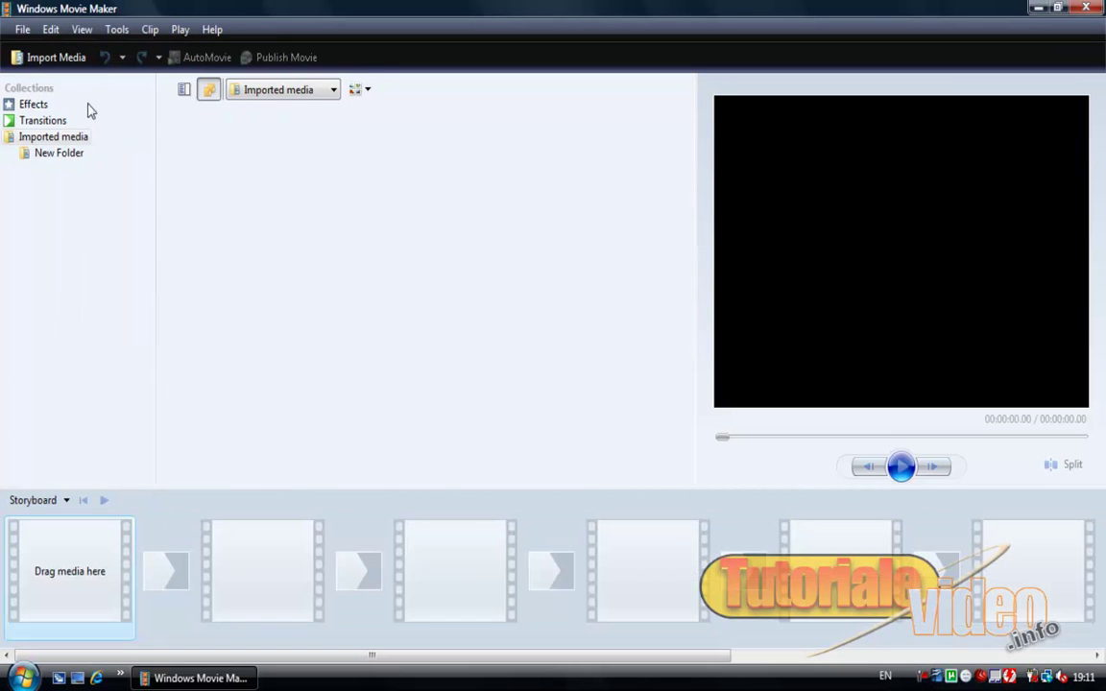
click(64, 502)
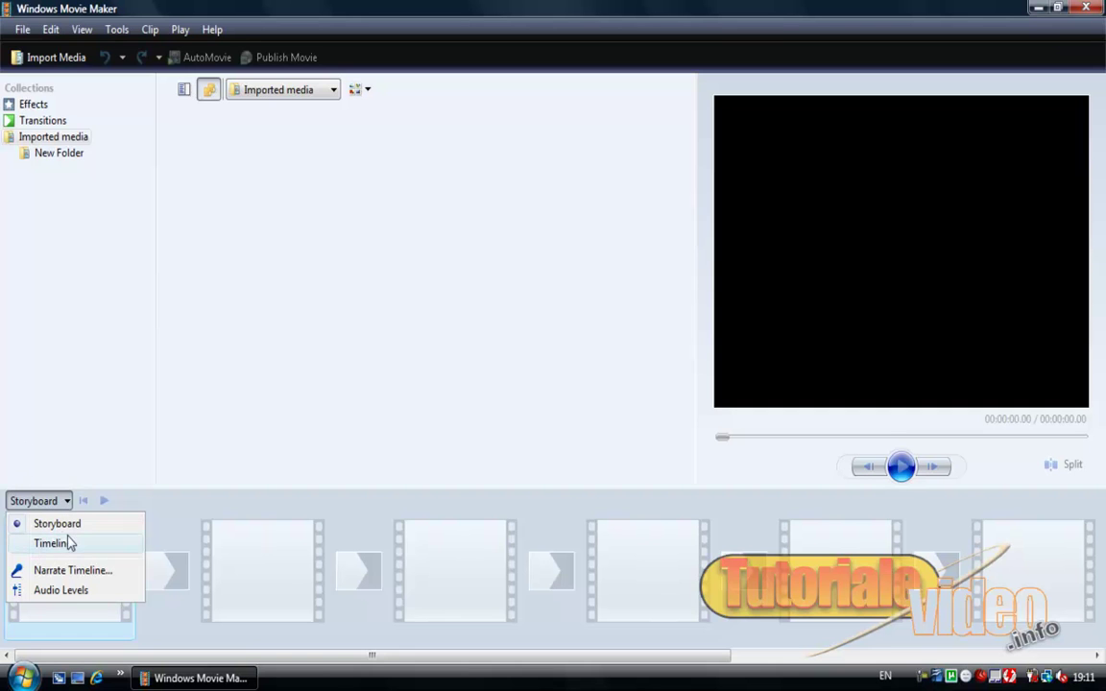
click(50, 543)
click(57, 501)
click(48, 524)
click(149, 30)
click(142, 29)
click(116, 30)
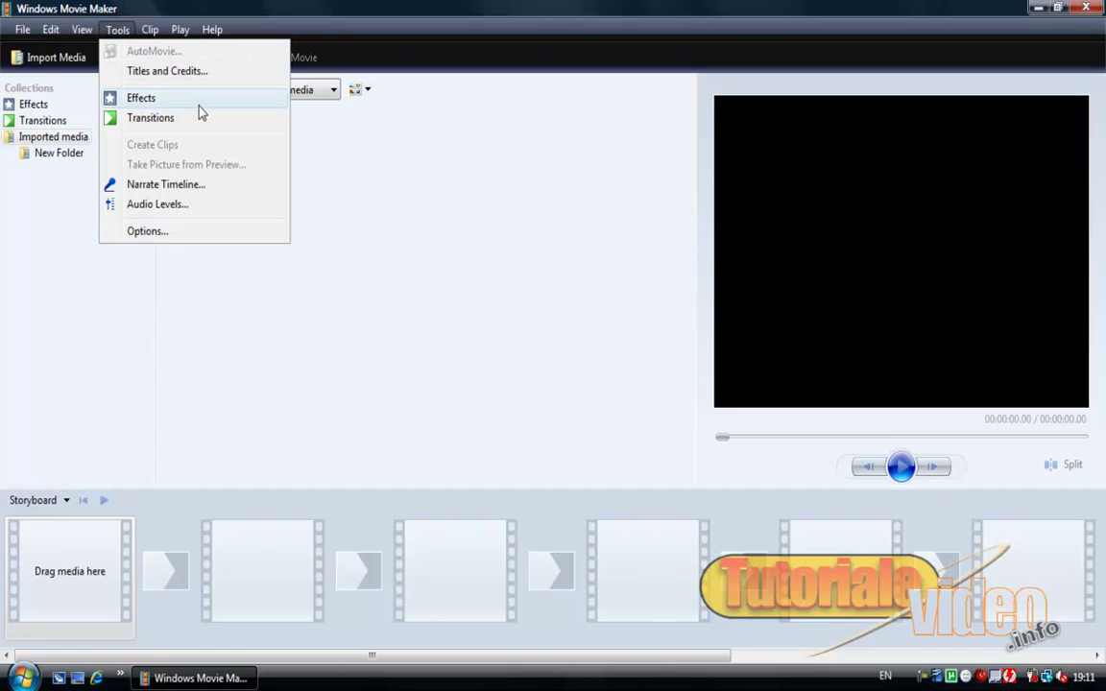
mouse_move(180, 32)
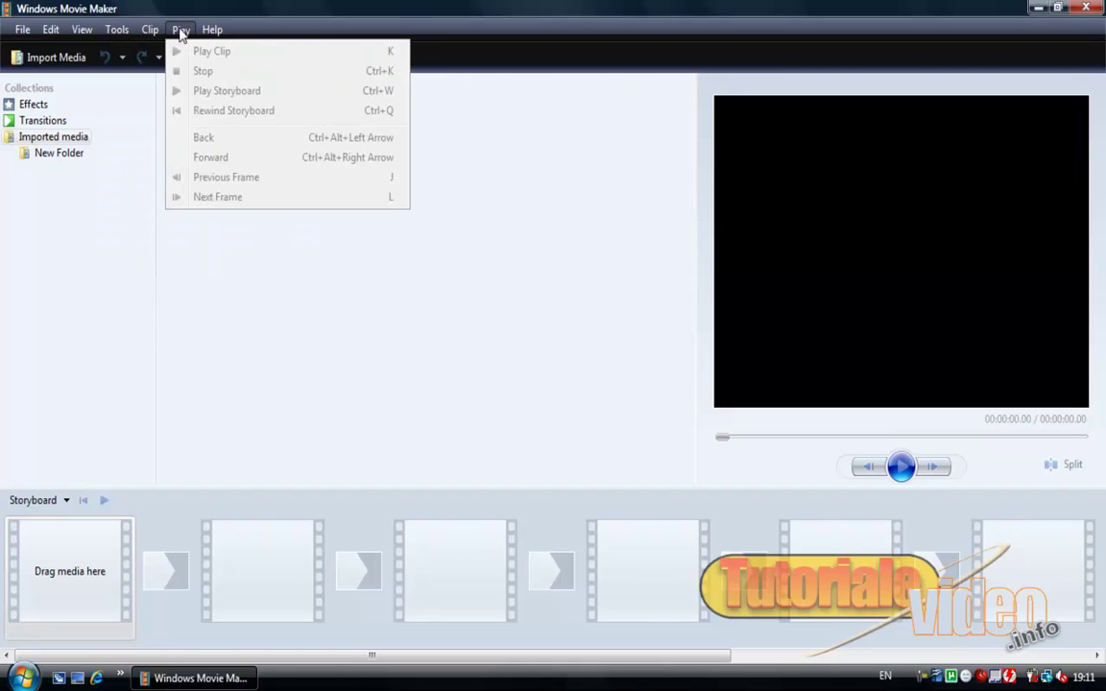
click(278, 182)
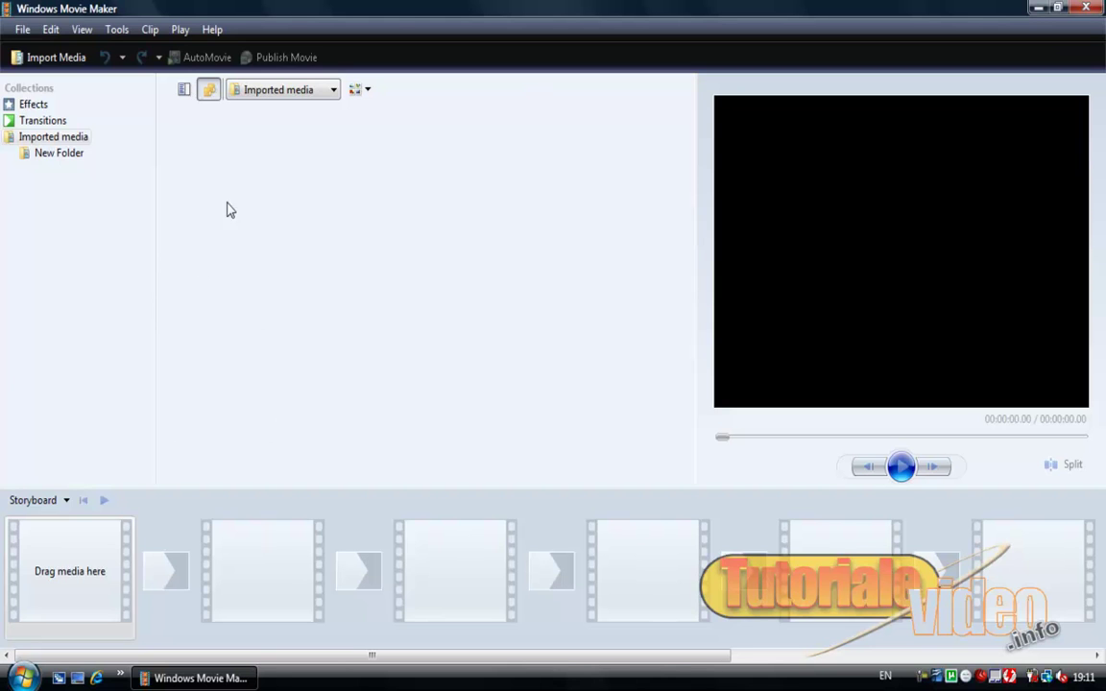
View the contents of the Effects, Transitions and Imported media collections
click(34, 105)
click(41, 121)
click(44, 137)
click(82, 29)
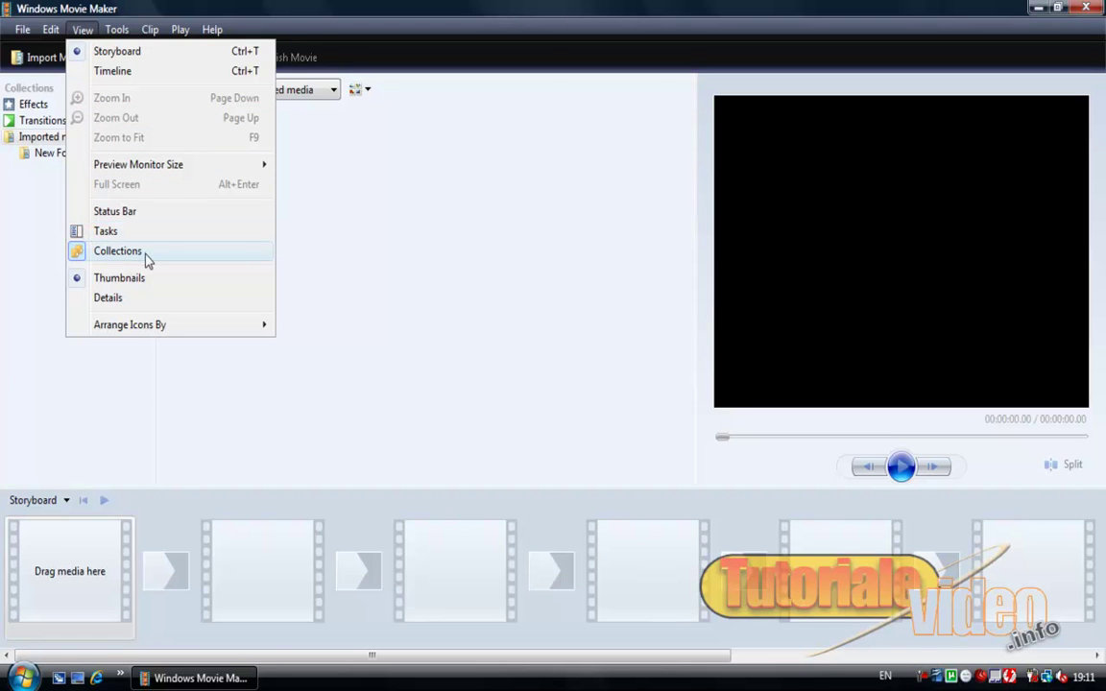
click(39, 239)
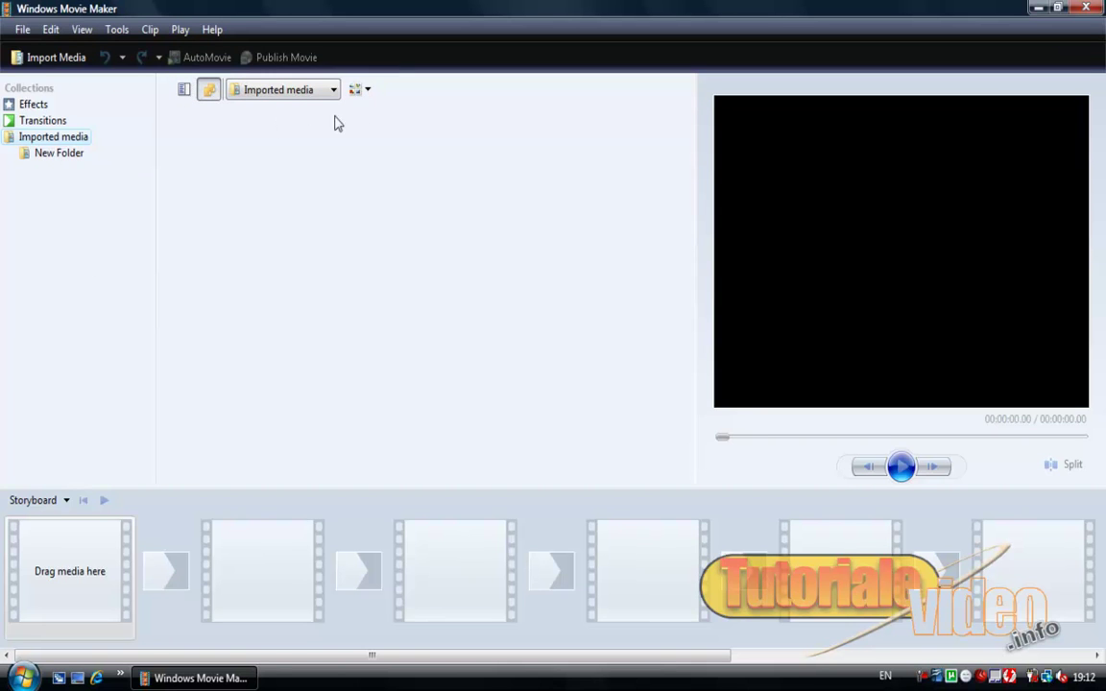
Show the Tasks pane in place of the Collections pane
click(182, 90)
click(207, 93)
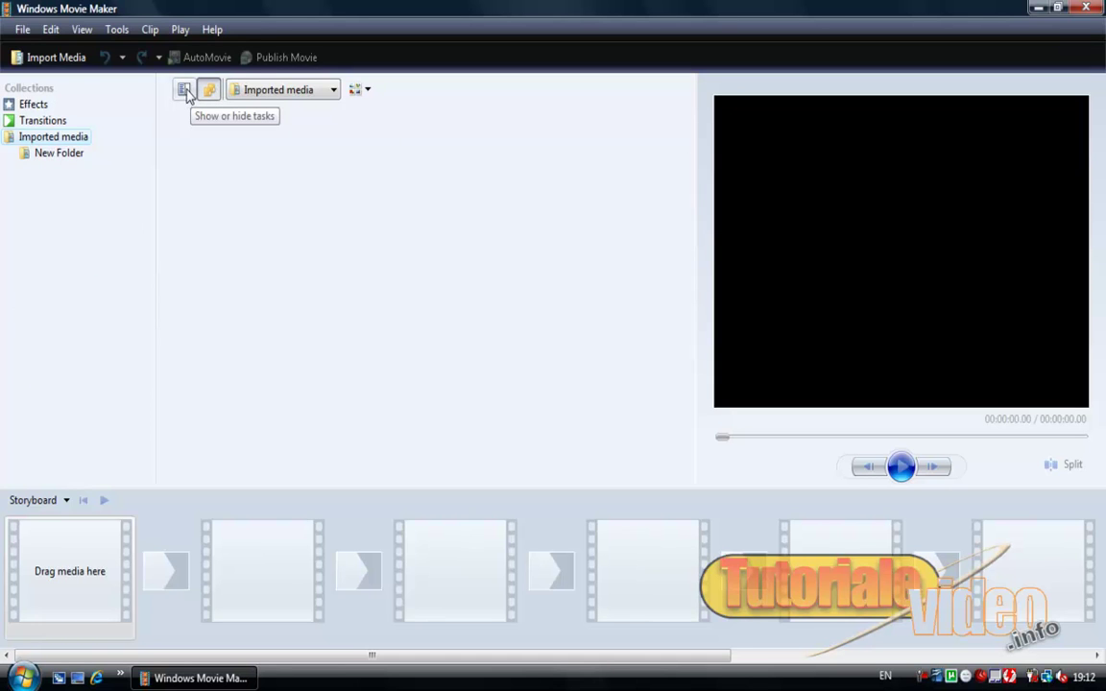
click(186, 91)
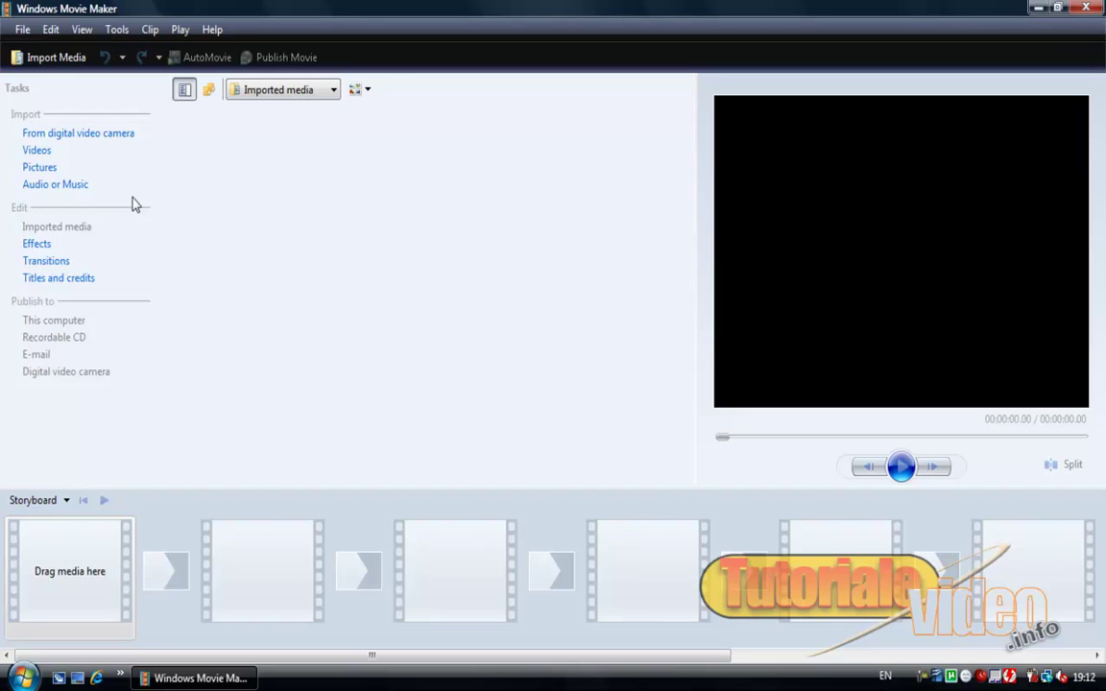
Import the pictures DSCF1001 to DSCF1004 from the London folder and preview DSCF1001
click(53, 170)
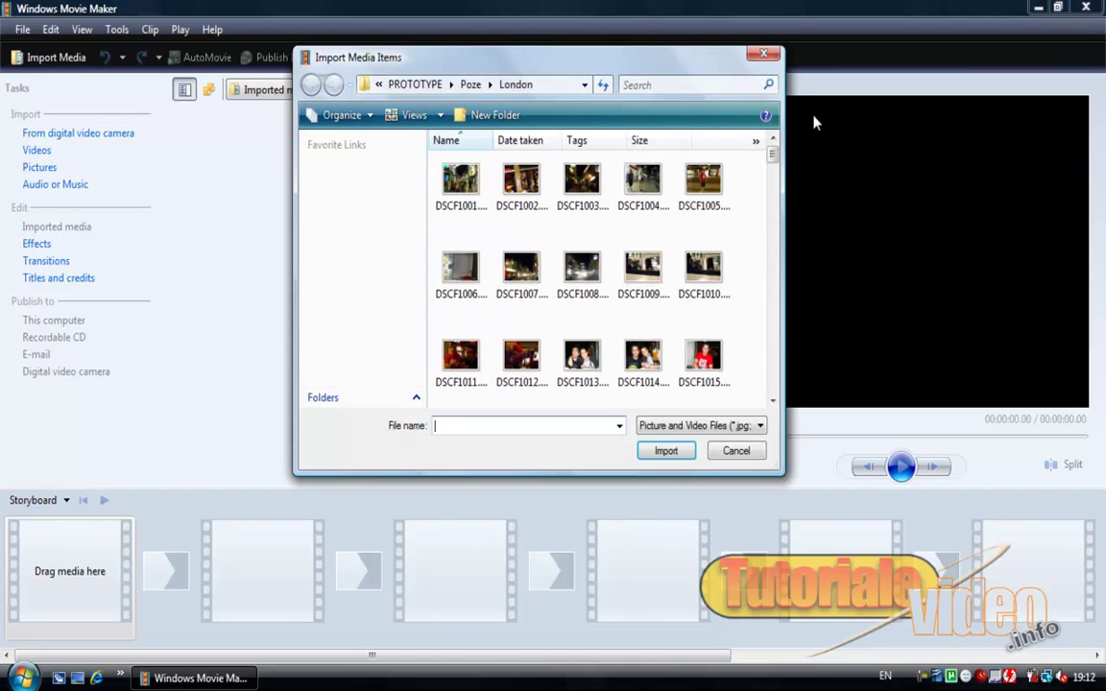
drag(422, 51, 322, 55)
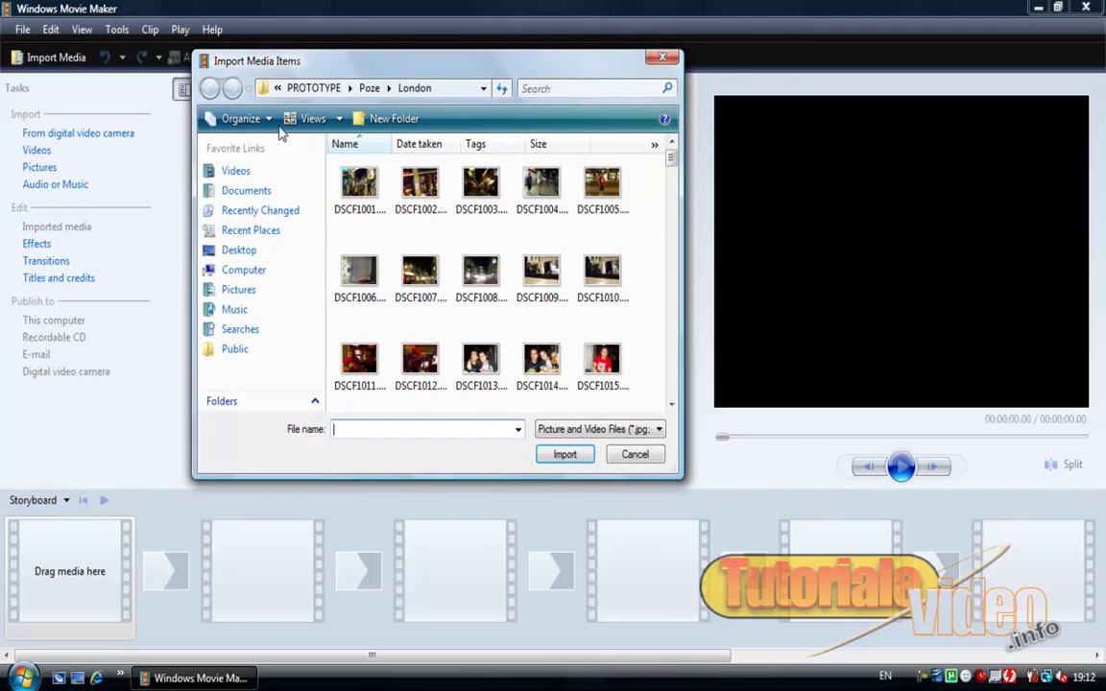
drag(338, 224, 324, 184)
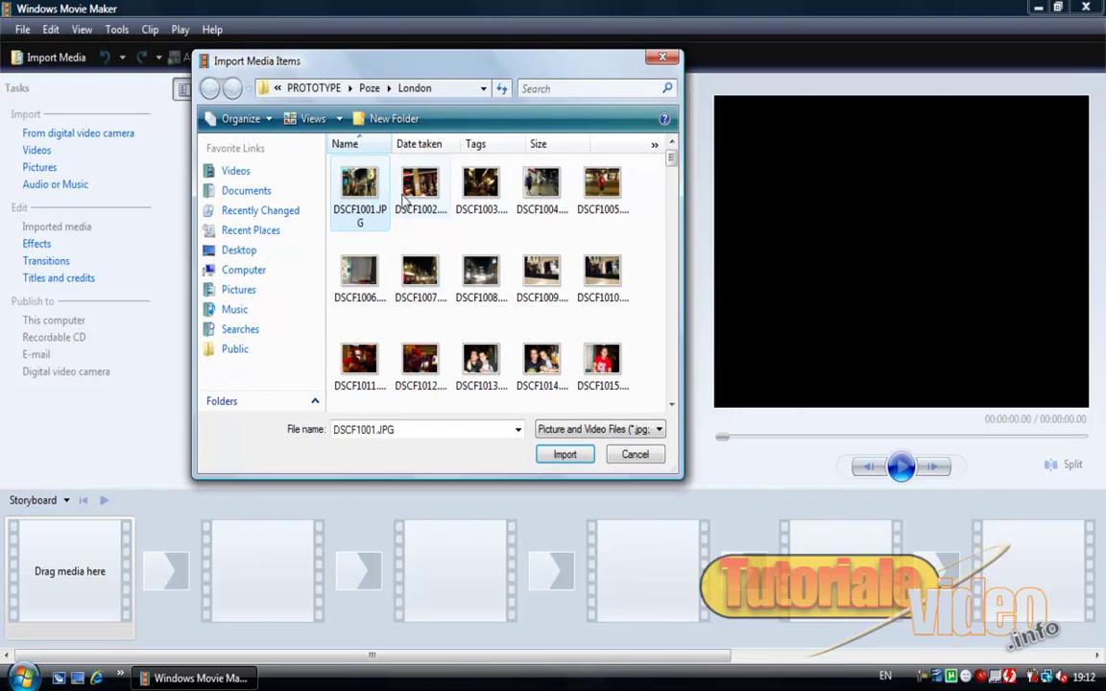
click(403, 197)
drag(361, 227, 543, 171)
click(565, 454)
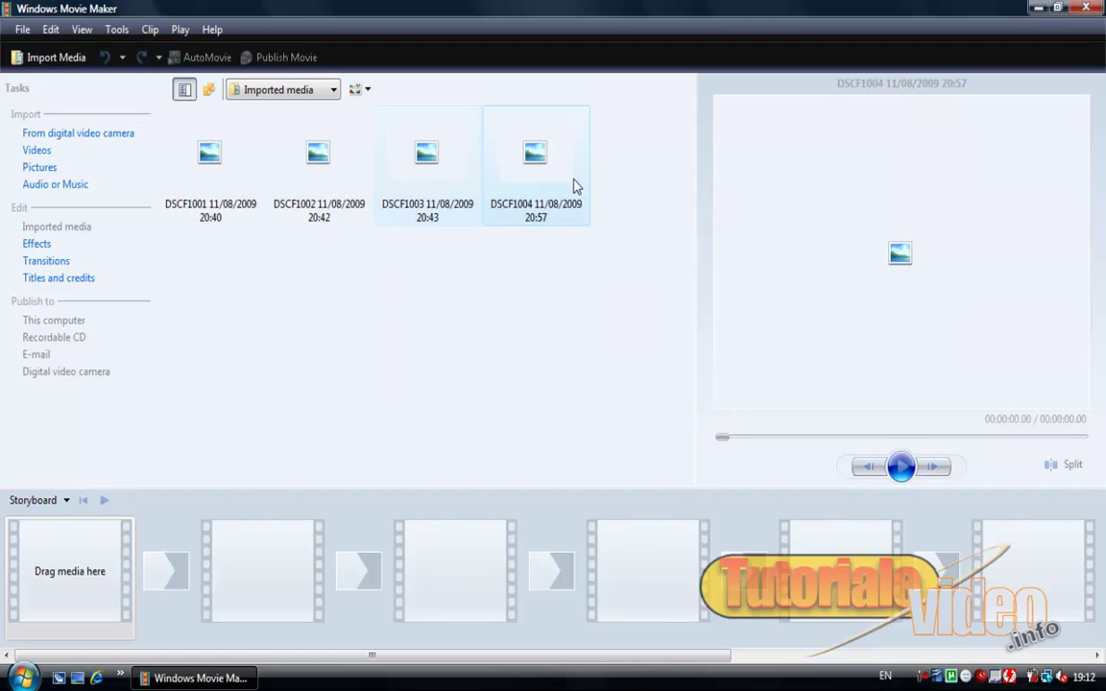
click(208, 150)
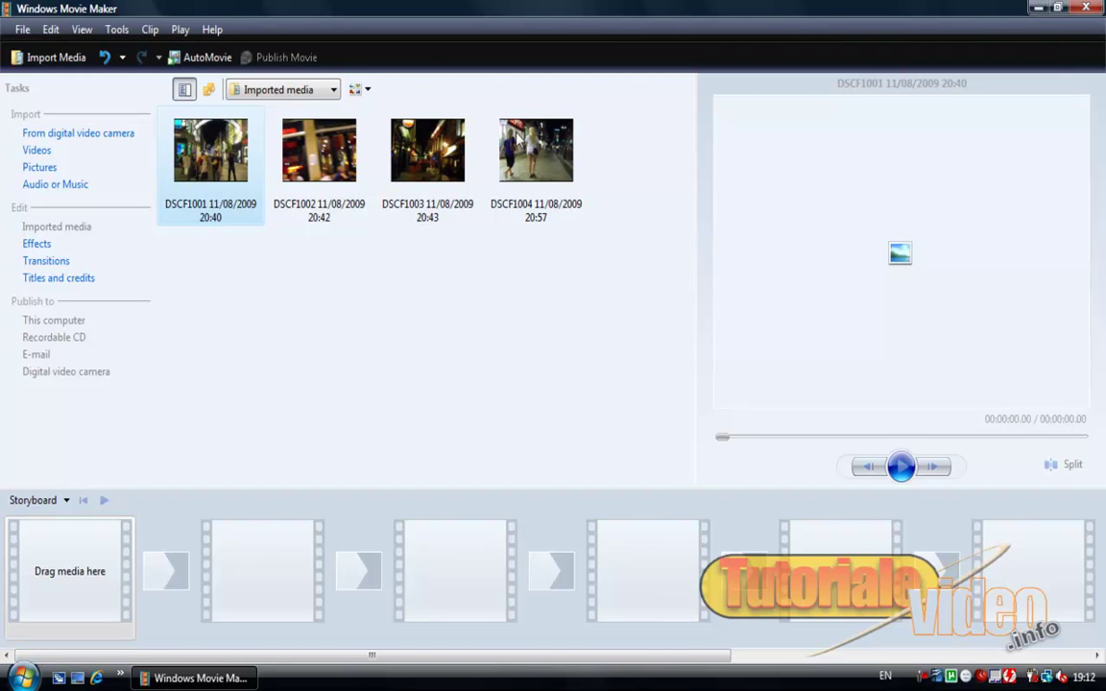
Import the Bear video from the Sample Videos folder
click(36, 150)
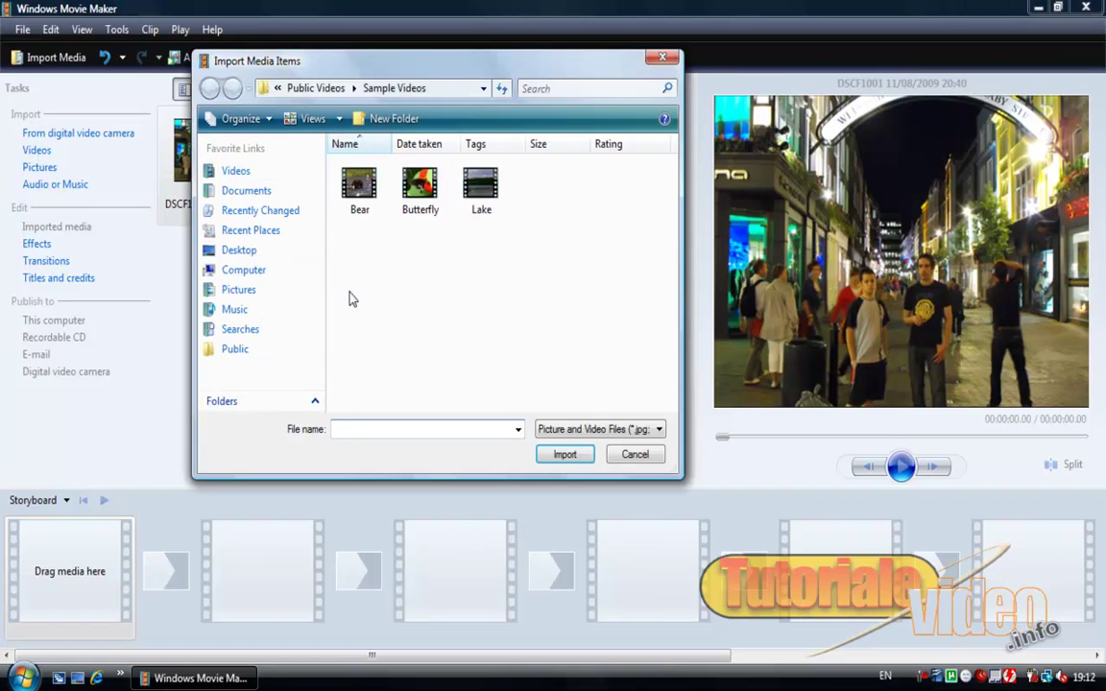
click(358, 185)
click(555, 452)
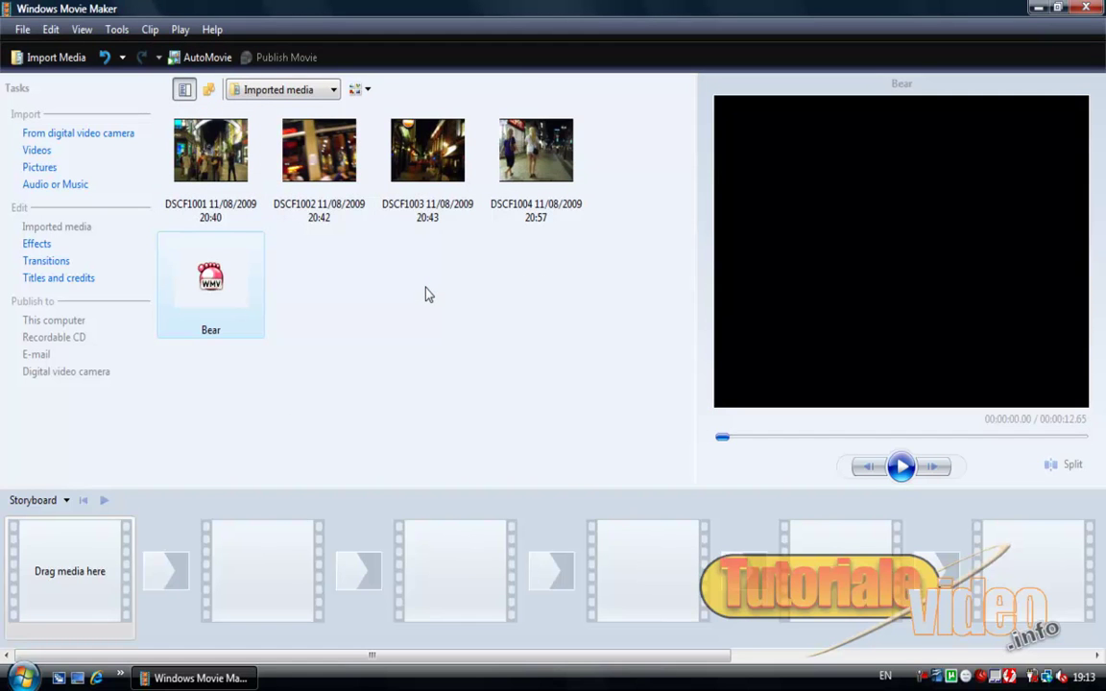
Import the song I Ka Barra (Your Work) from the Sample Music folder
click(45, 186)
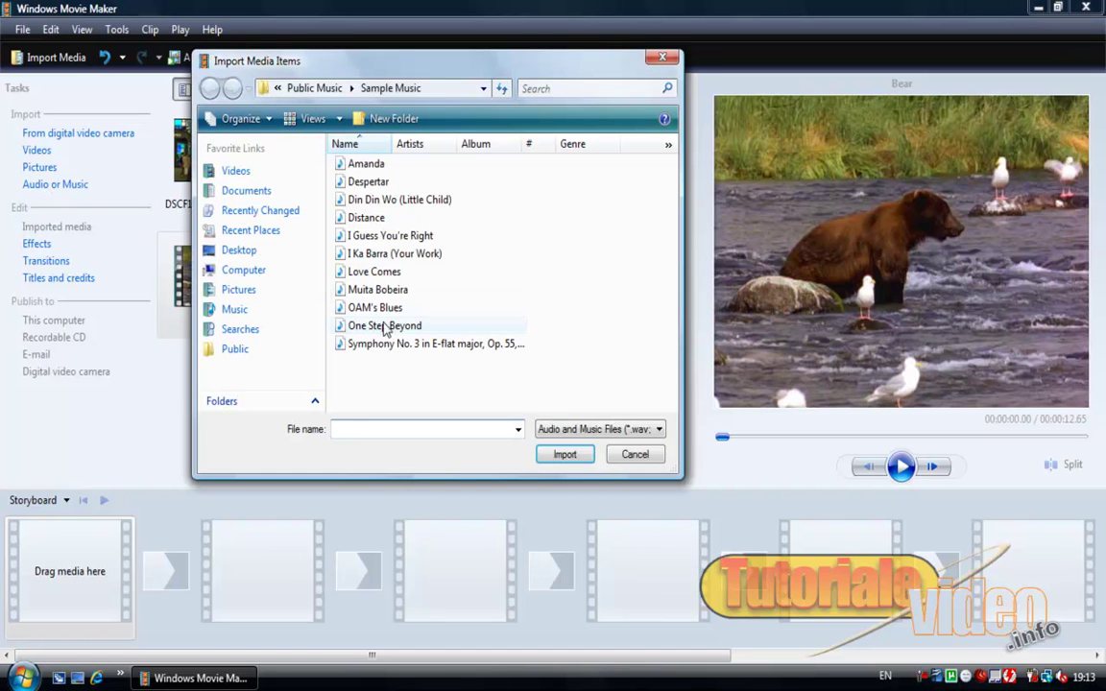
click(394, 254)
click(565, 454)
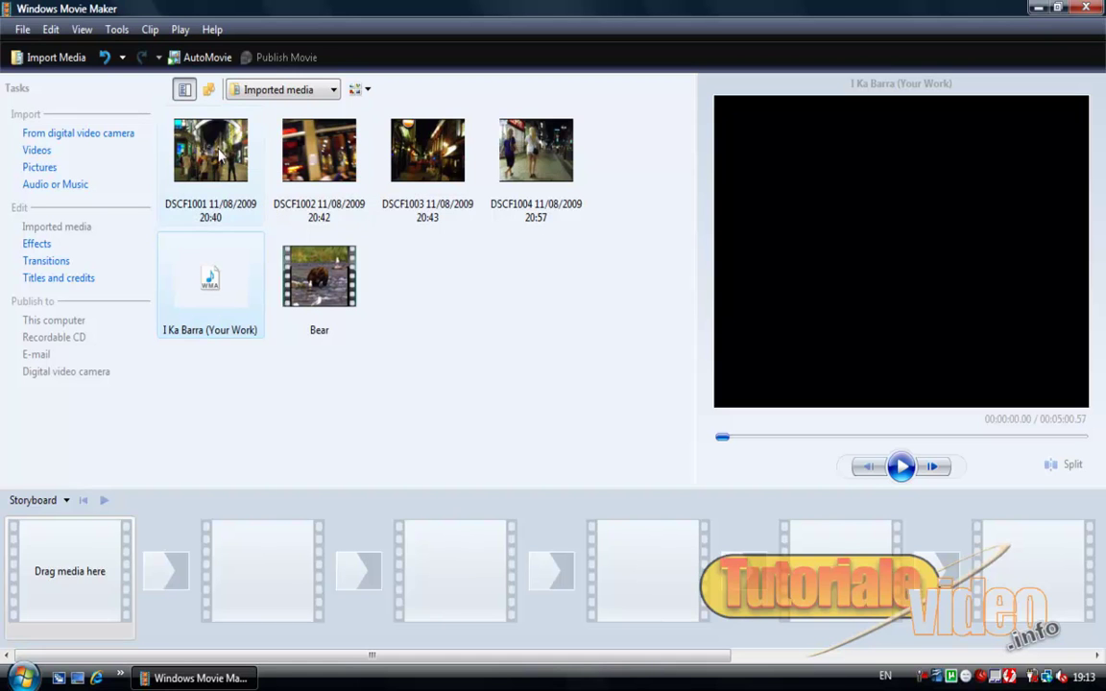
Place DSCF1001, DSCF1002, the Bear video and DSCF1003 on the storyboard in that order
click(219, 149)
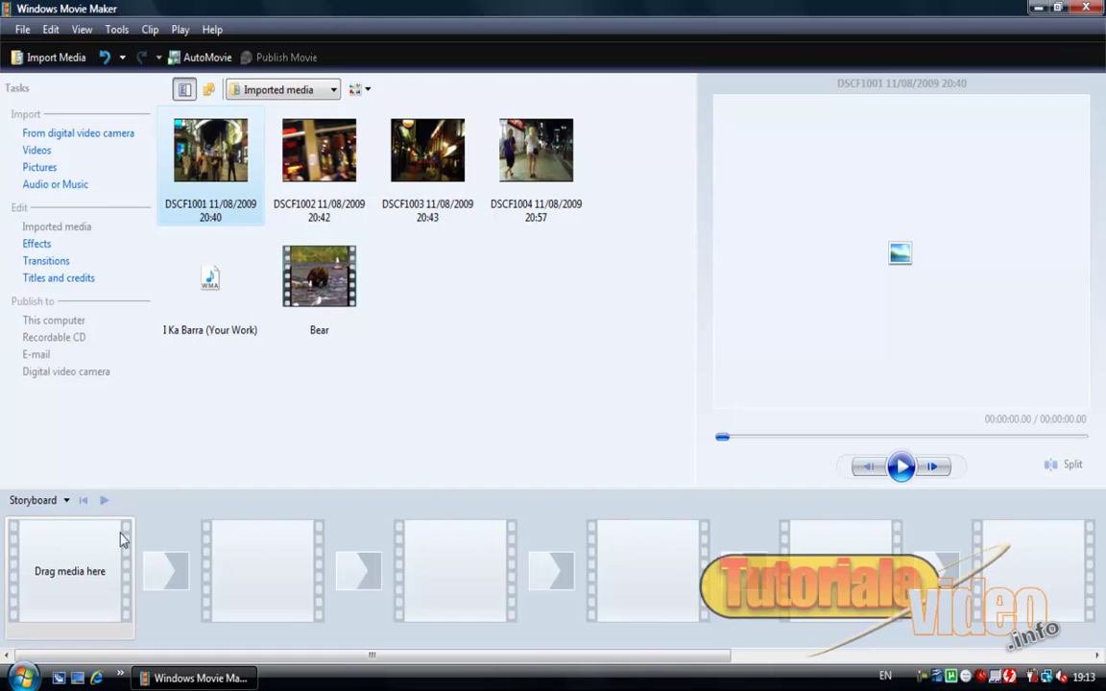
drag(83, 588, 74, 570)
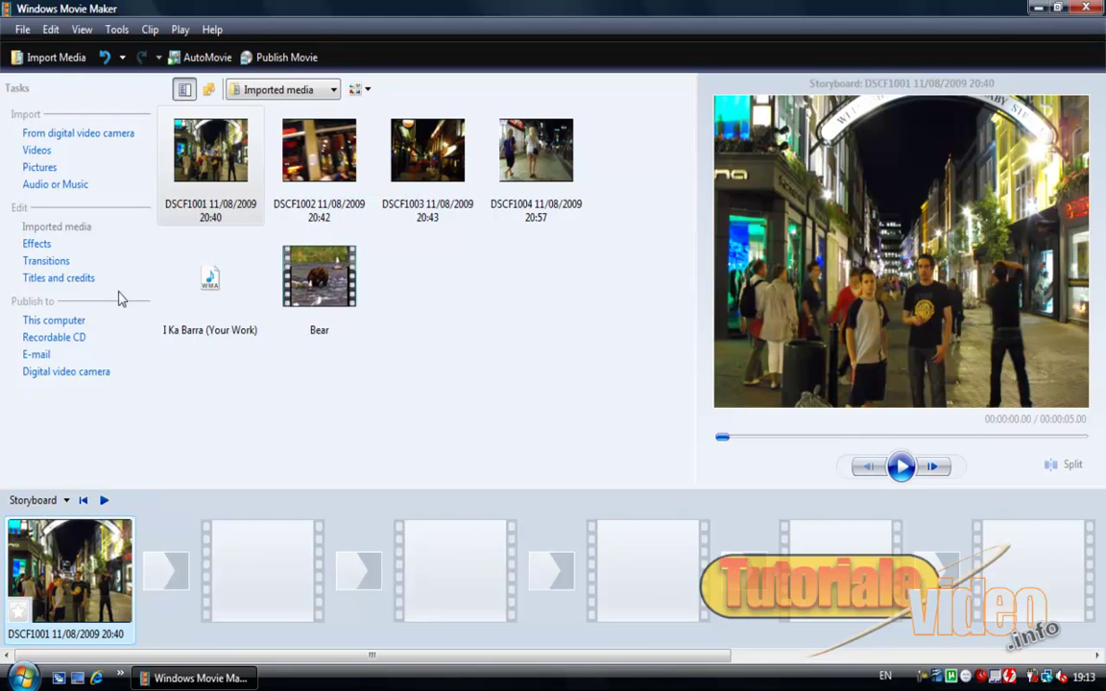
click(311, 130)
drag(305, 384, 277, 565)
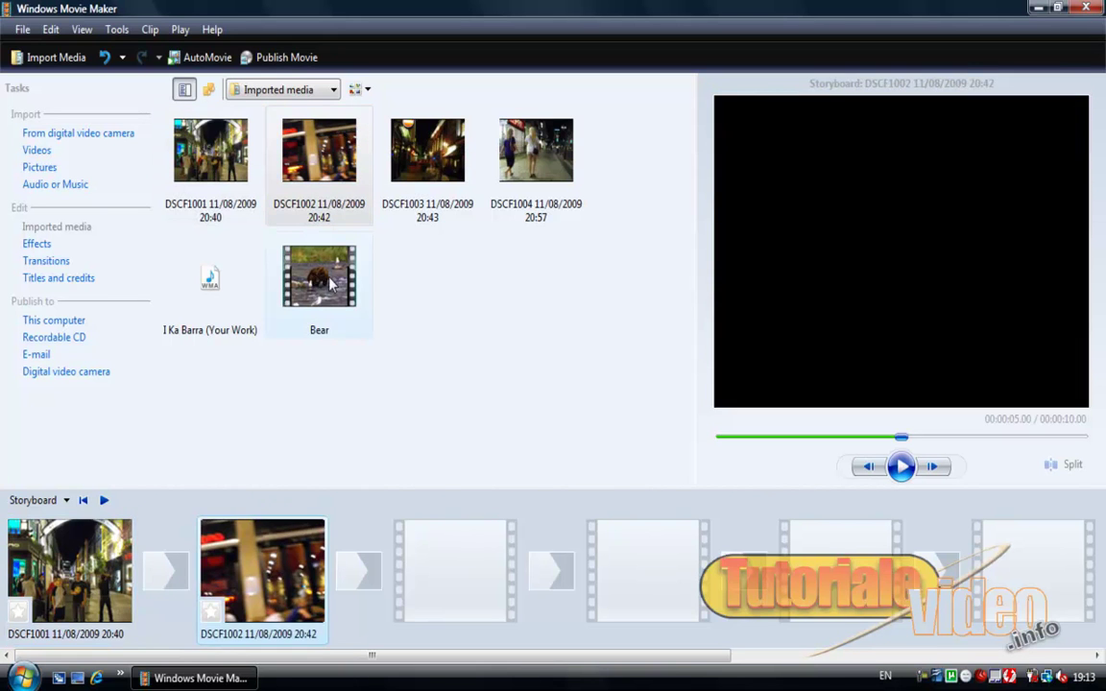
drag(298, 271, 442, 565)
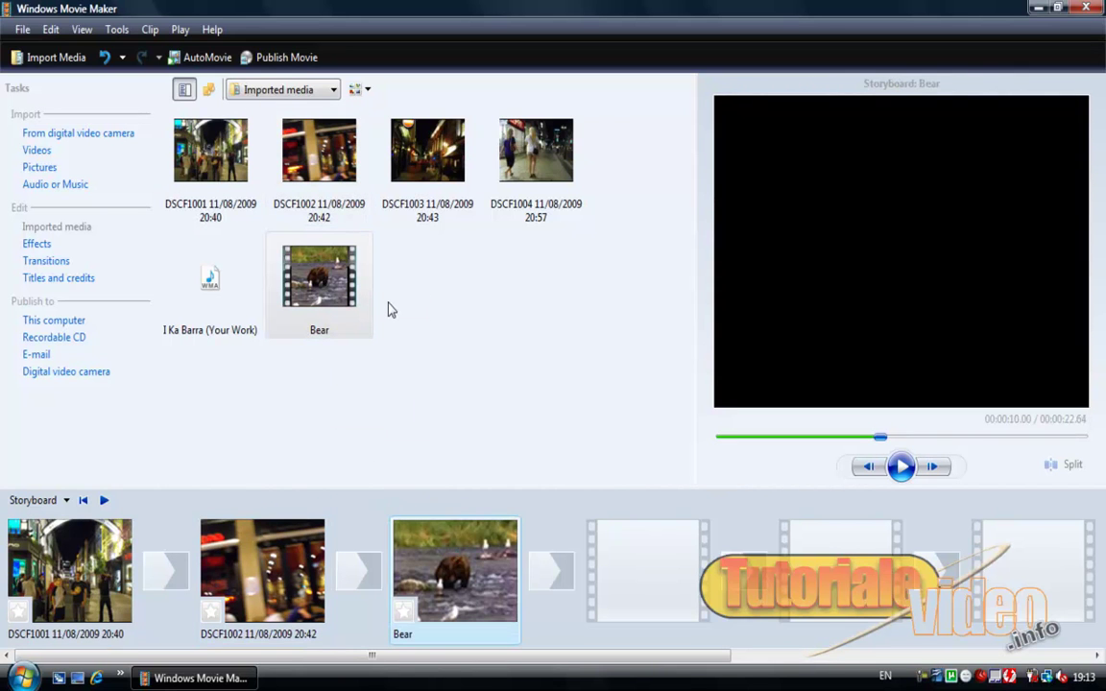
click(119, 549)
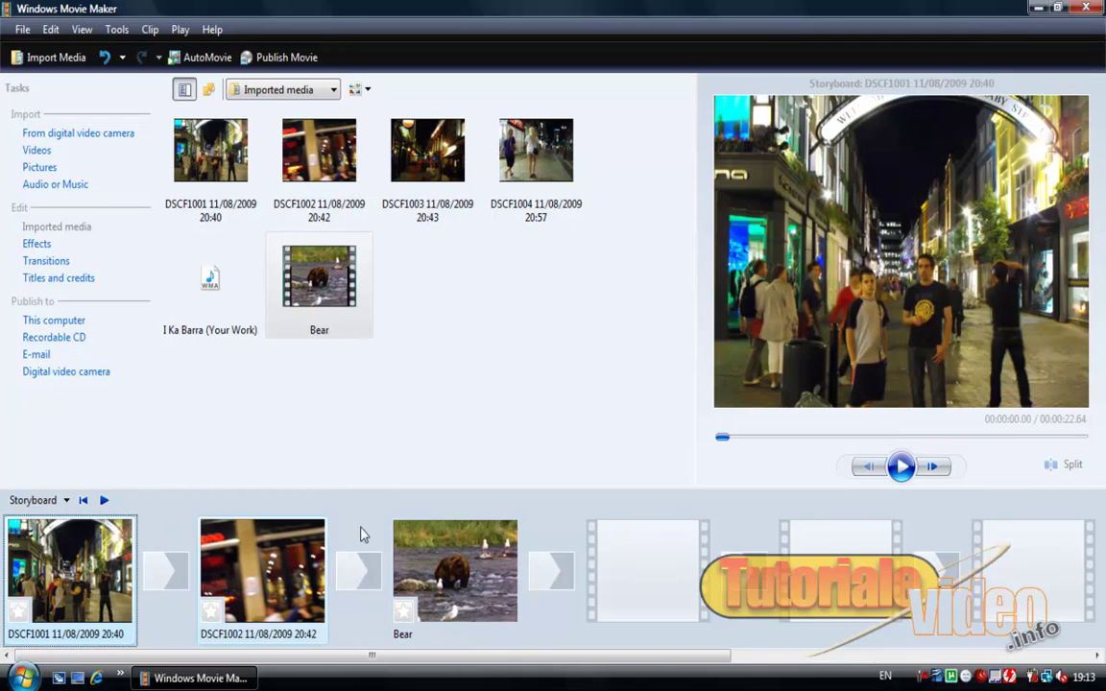
drag(469, 178, 629, 575)
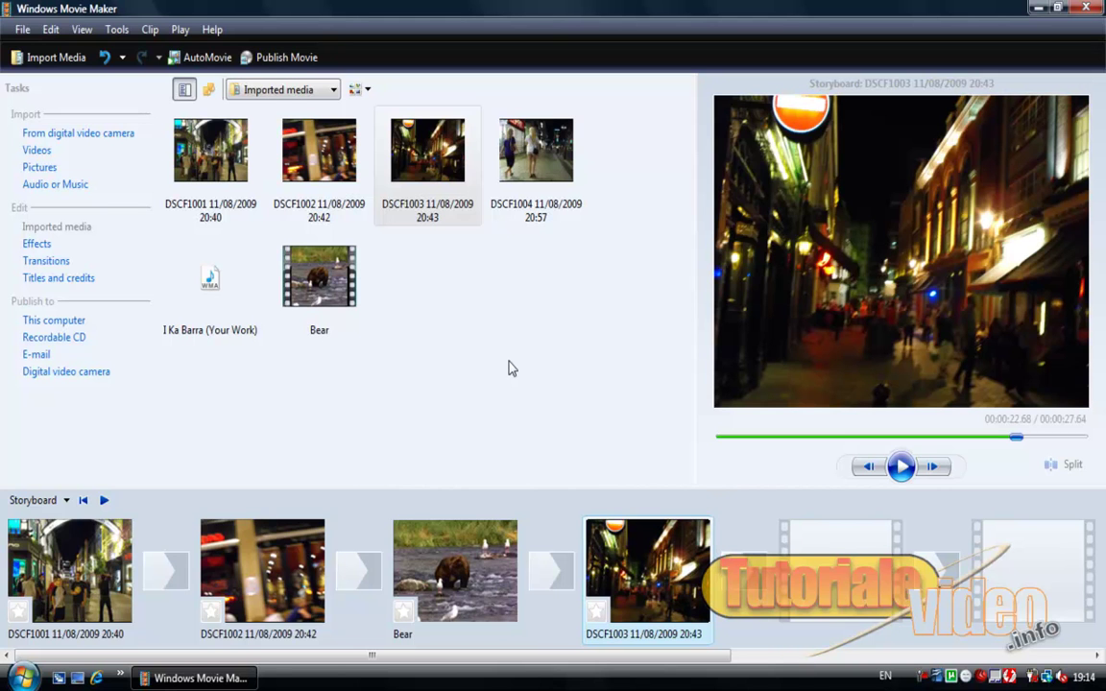
Switch the storyboard to the timeline view and select the DSCF1002 picture in the video track
drag(491, 654, 986, 645)
drag(780, 661, 423, 656)
click(66, 500)
click(62, 547)
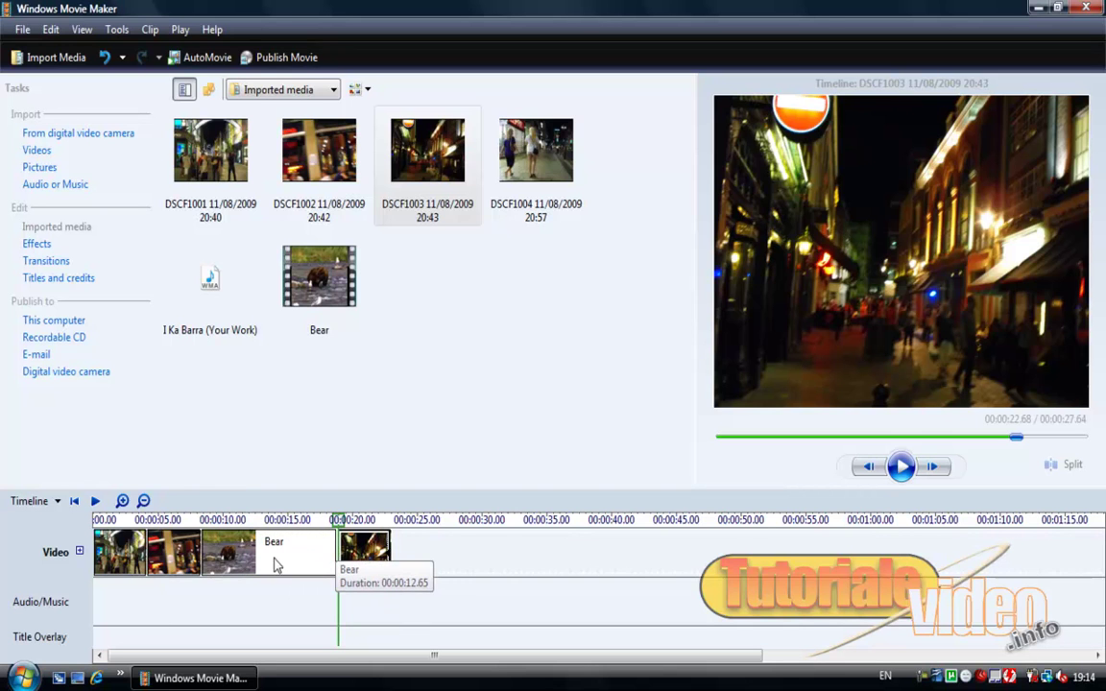
click(178, 559)
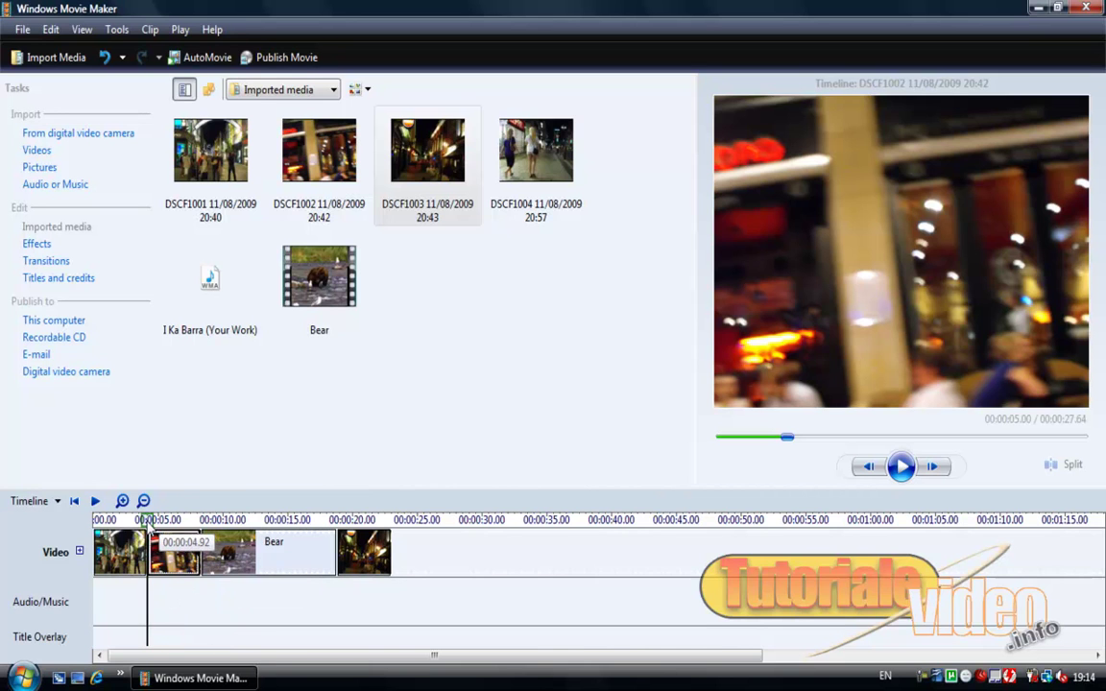
Trim the DSCF1002 picture to about 3.4 seconds and shorten the Bear video so it ends at about 00:00:12.96
drag(147, 520, 201, 523)
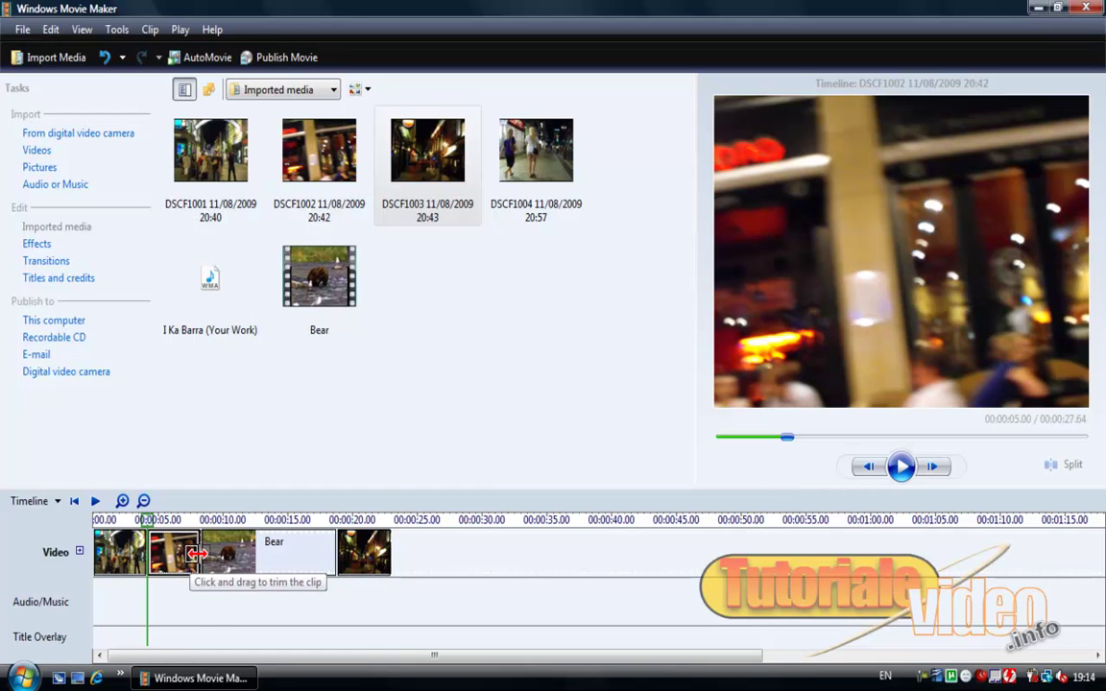
drag(197, 554, 179, 558)
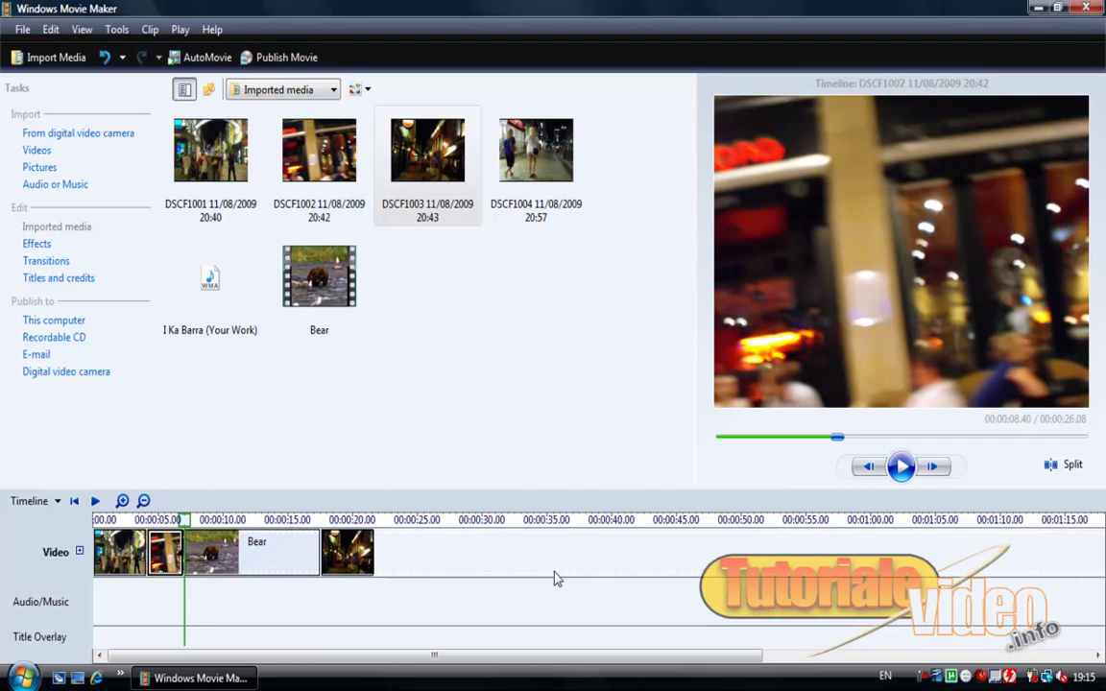
click(252, 559)
drag(315, 550, 232, 559)
click(260, 552)
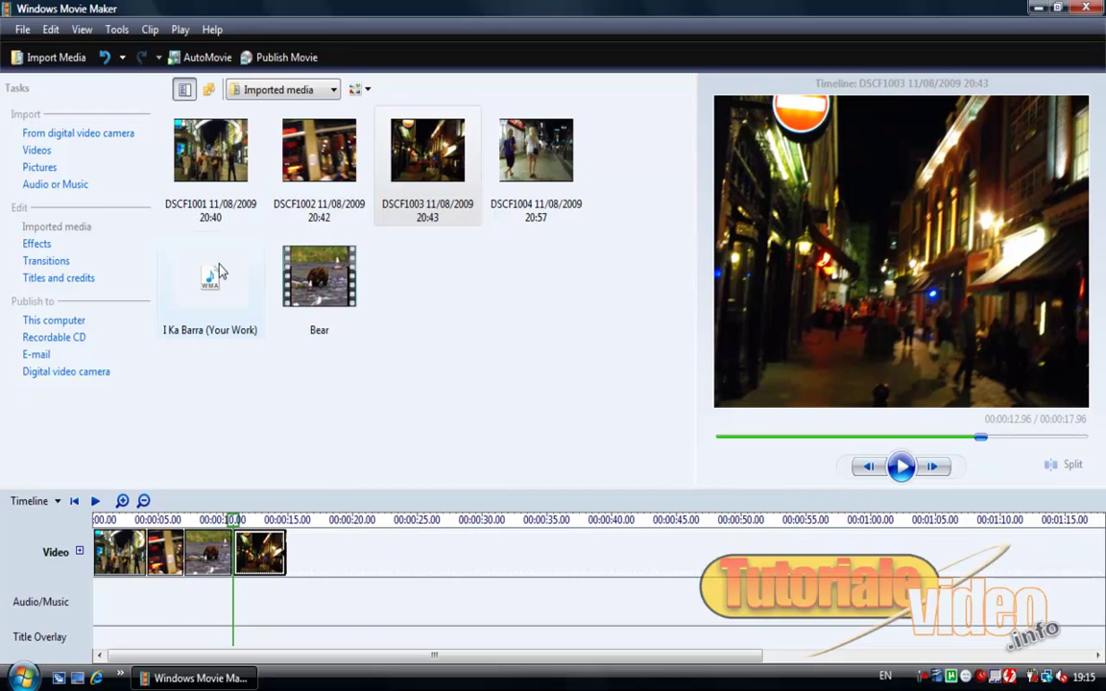
Add the song I Ka Barra (Your Work) to the Audio/Music track and align its start with the beginning of the movie
drag(217, 273, 125, 607)
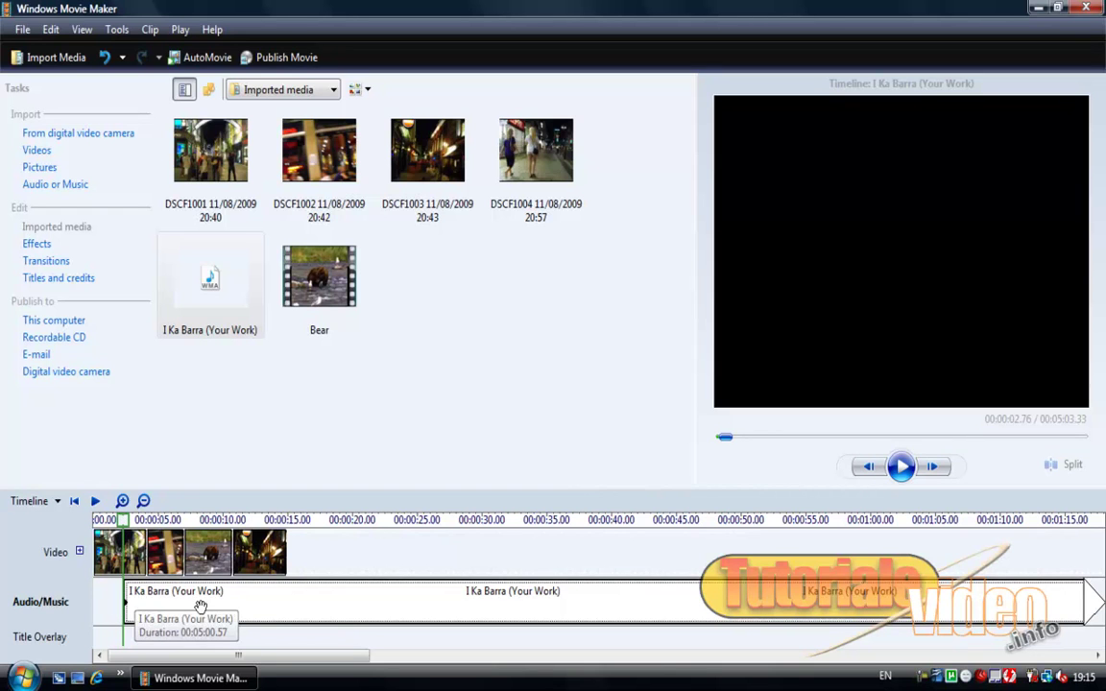
click(312, 605)
drag(312, 605, 207, 602)
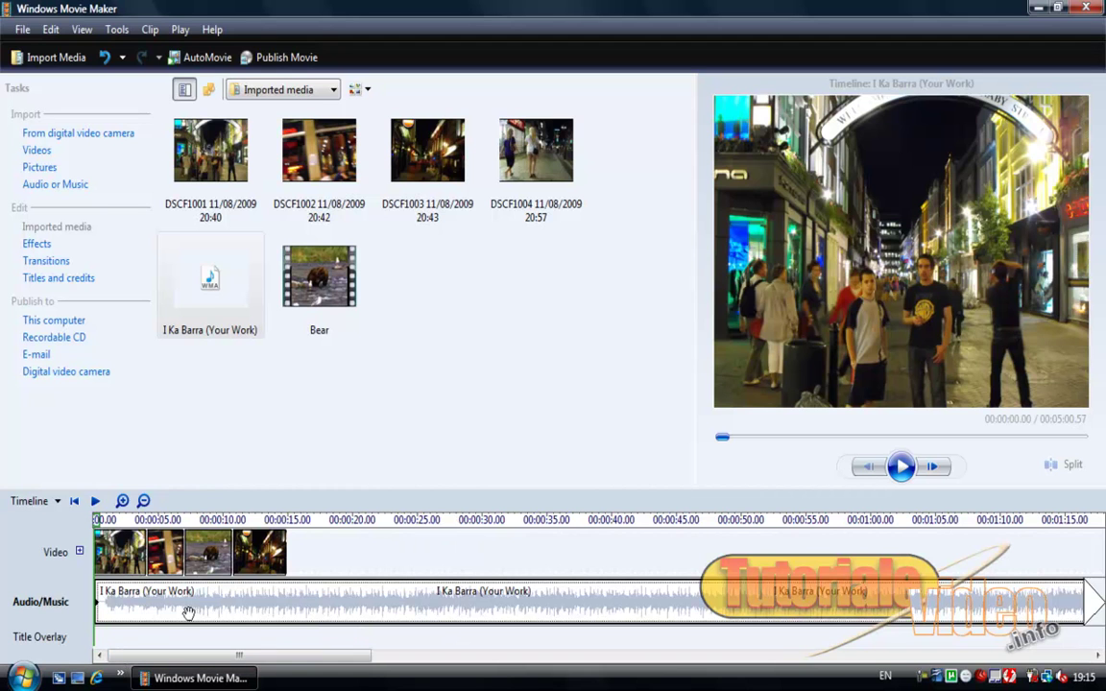
Trim the end of the song on the Audio/Music track to a length of about 30 seconds
drag(111, 663, 785, 641)
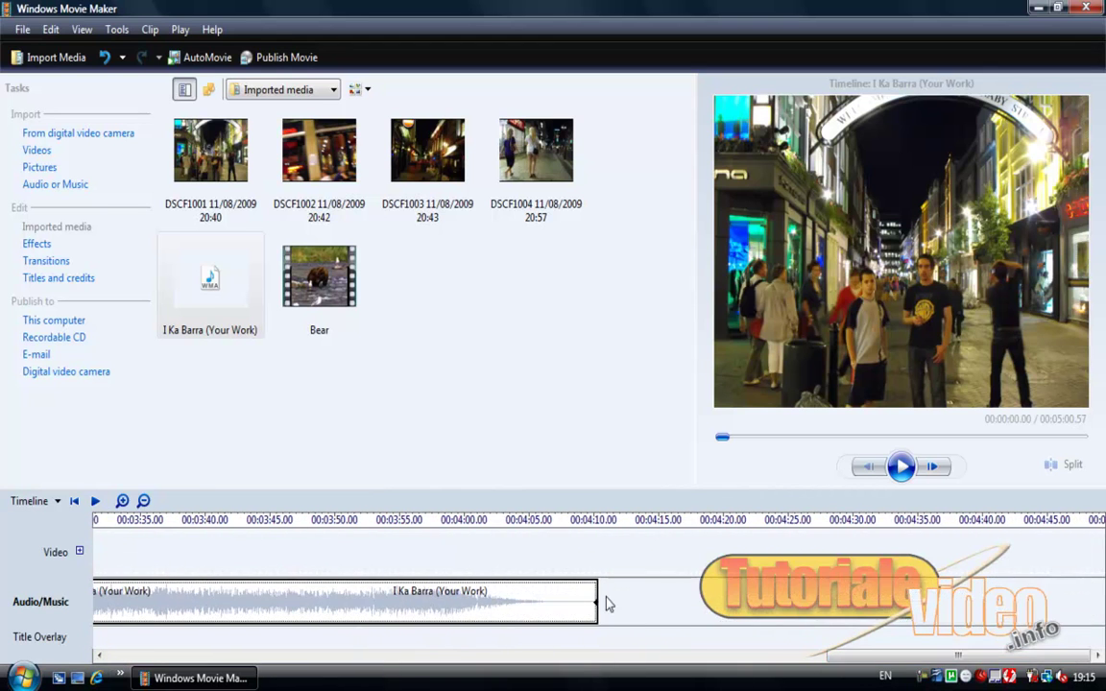
drag(595, 600, 298, 603)
drag(594, 601, 355, 597)
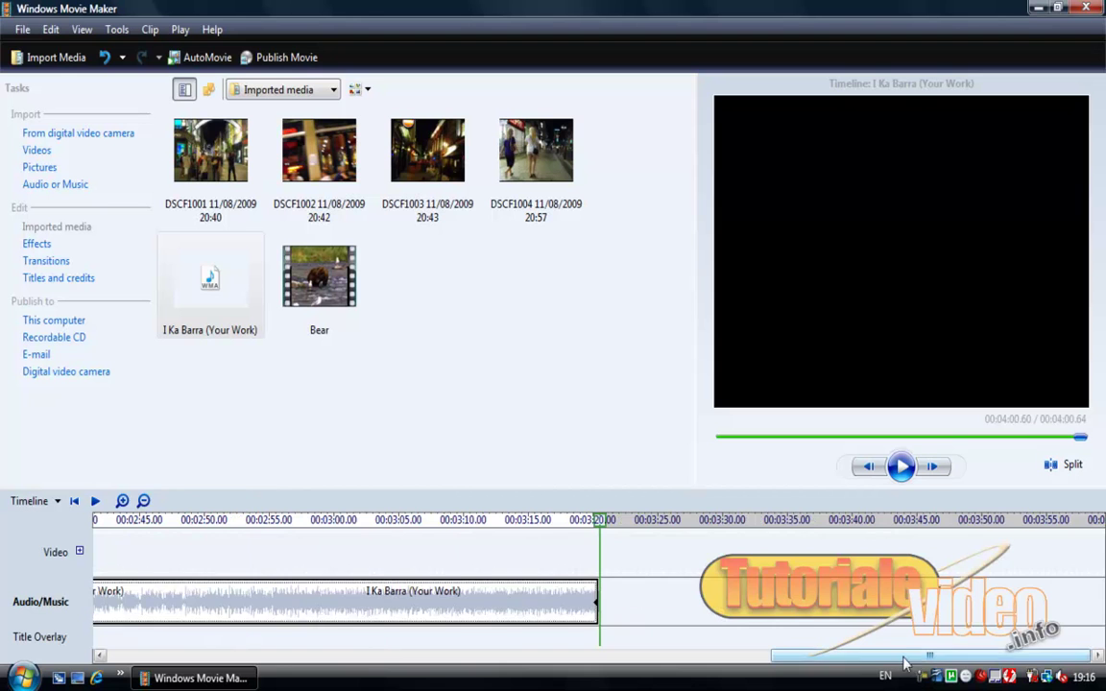
click(632, 661)
drag(632, 661, 778, 661)
drag(987, 605, 139, 591)
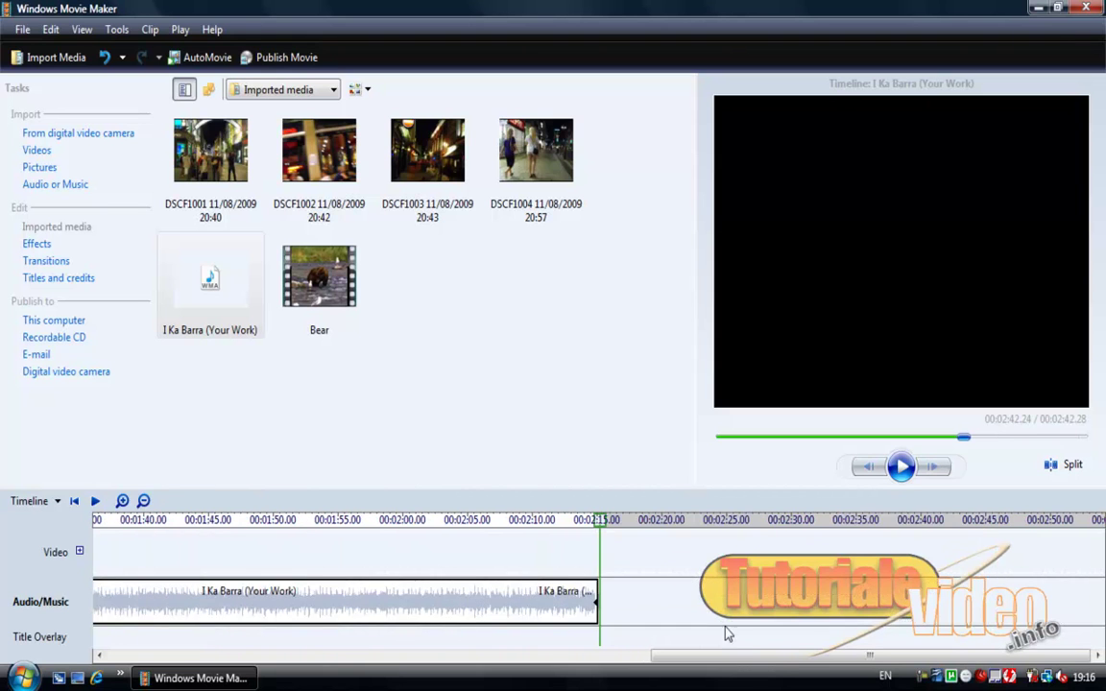
drag(764, 662, 667, 662)
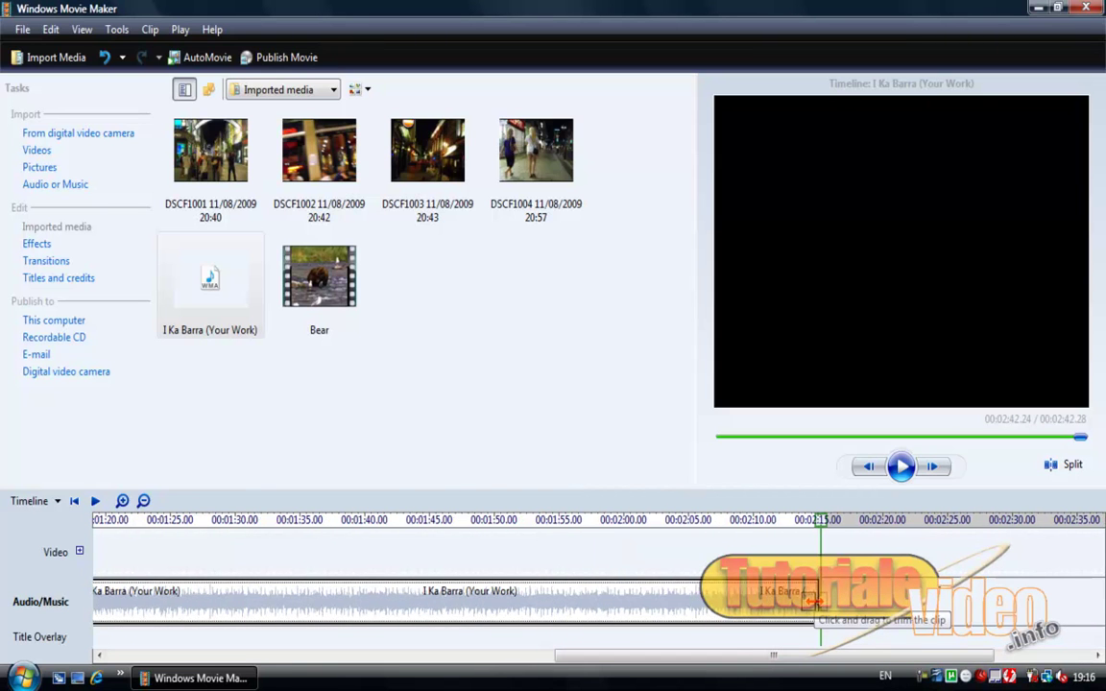
drag(782, 600, 165, 596)
drag(738, 659, 567, 656)
drag(863, 593, 123, 590)
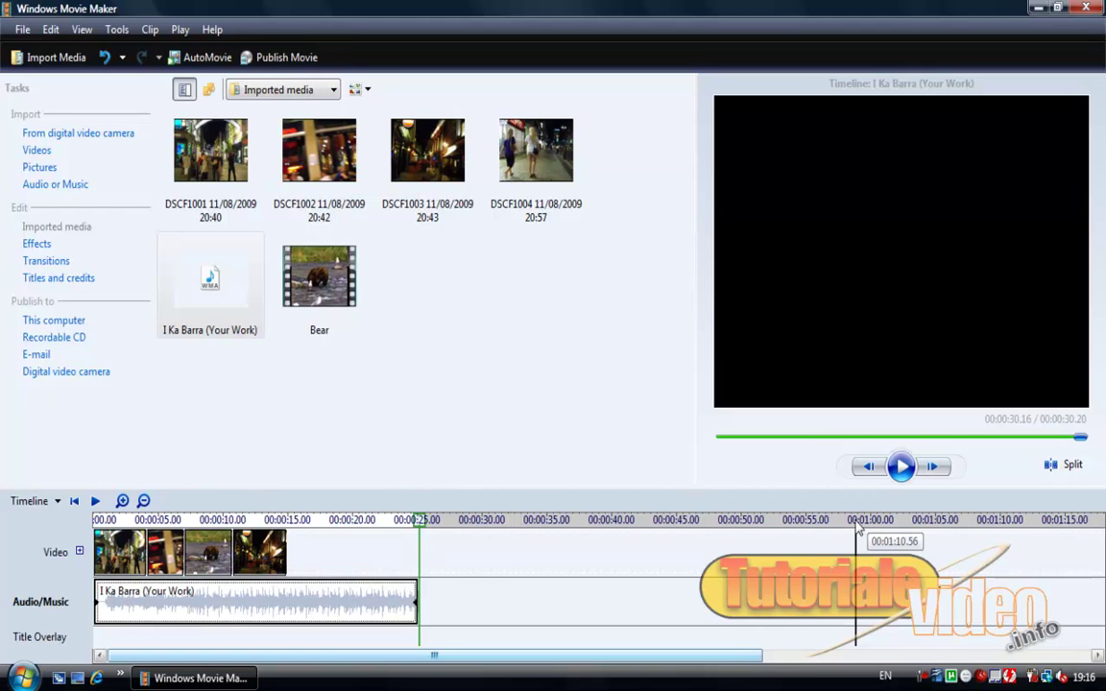
Switch to the storyboard, raise the sound volume, preview the movie from the DSCF1001 picture and pause it at the Bear video
click(37, 500)
click(42, 525)
click(86, 552)
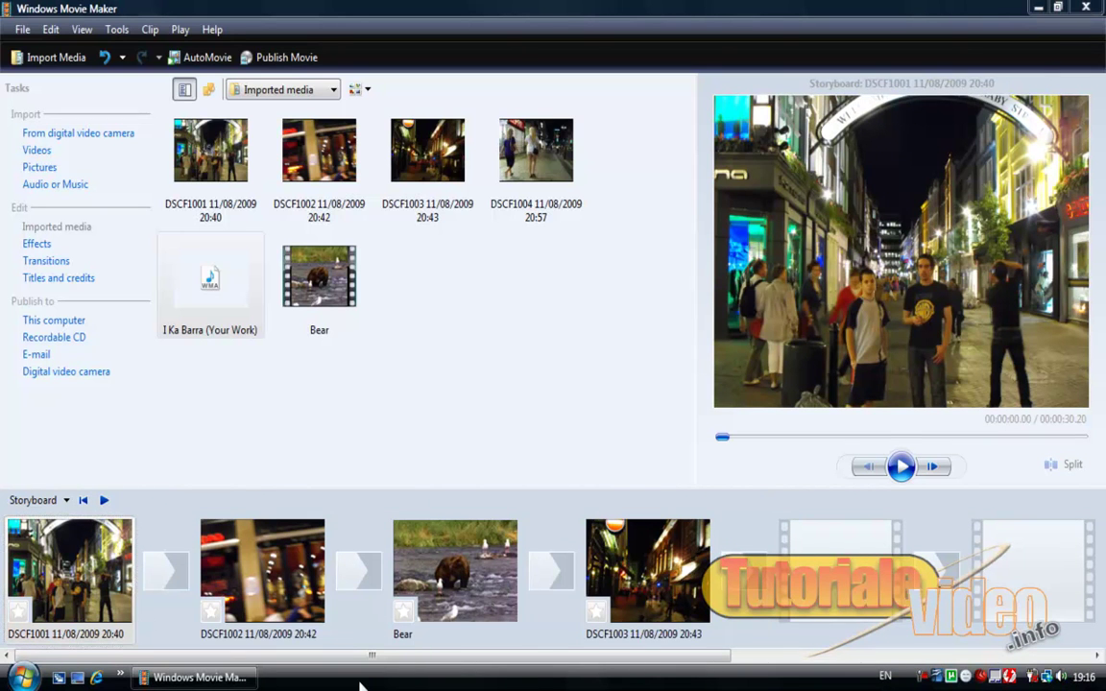
key(XF86AudioRaiseVolume)
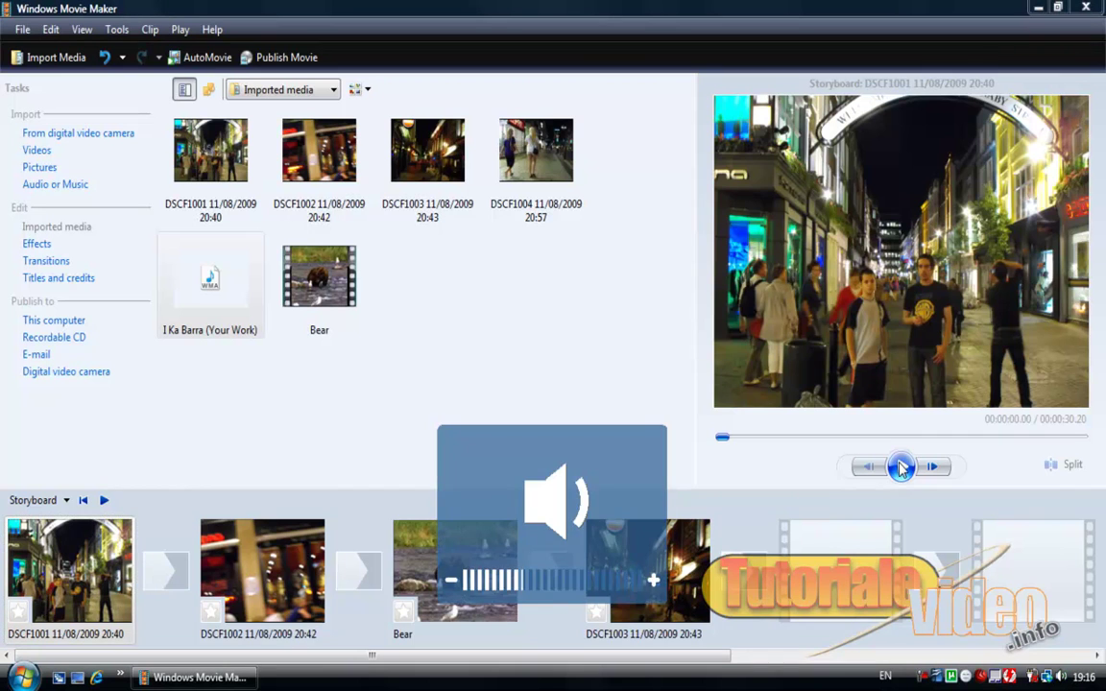
click(507, 384)
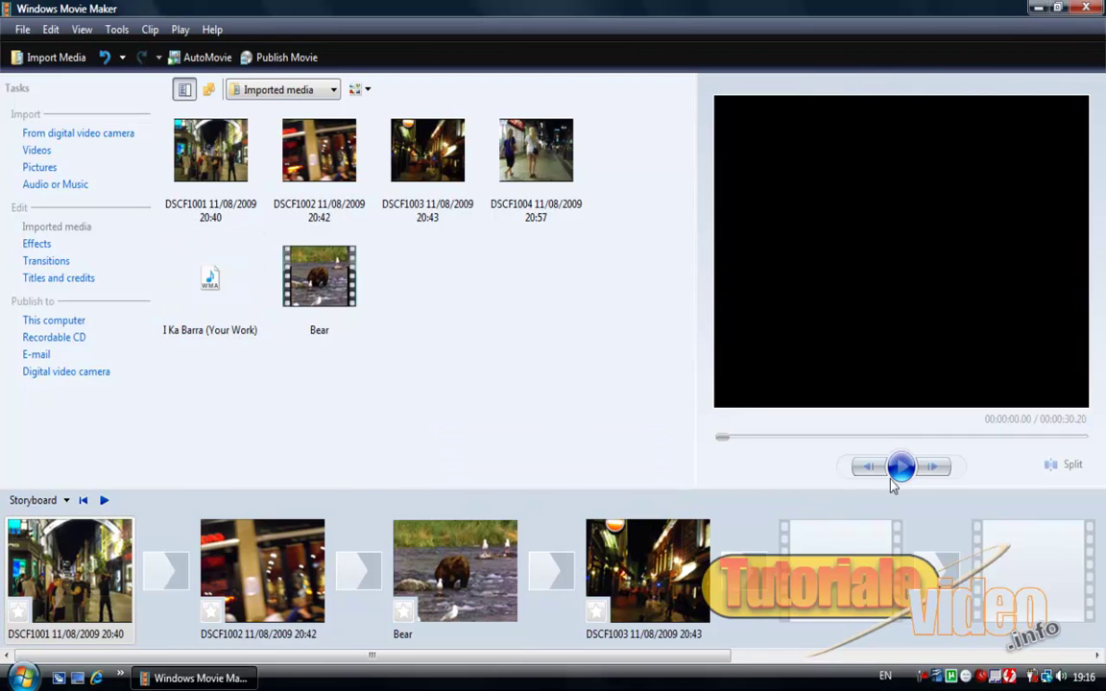
click(125, 530)
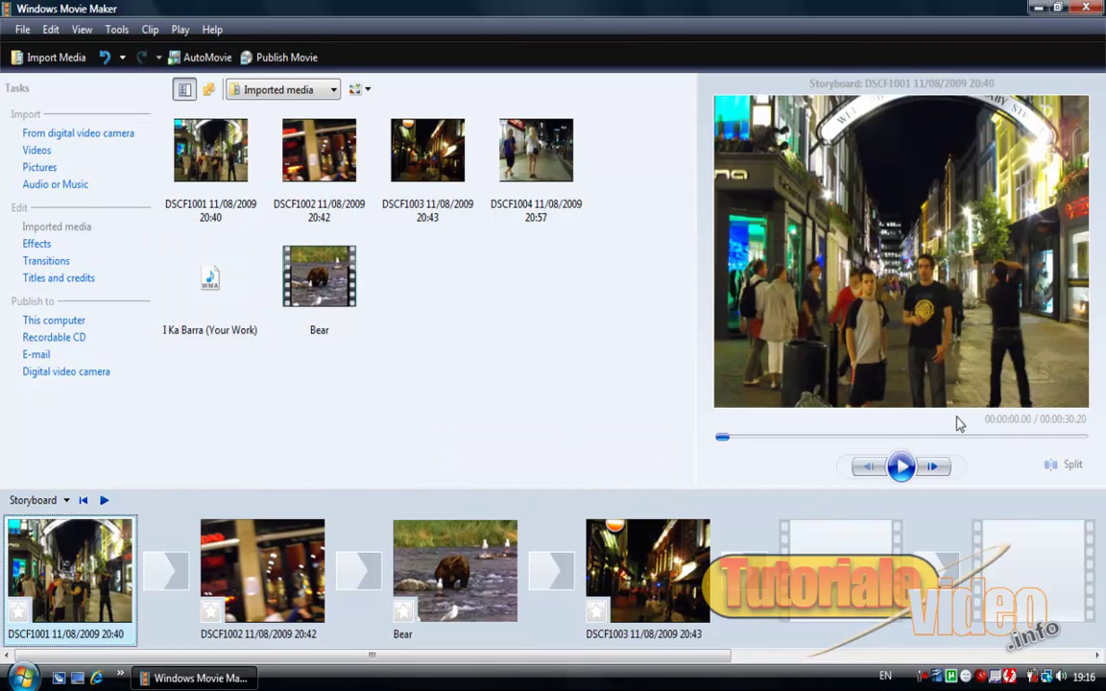
click(902, 468)
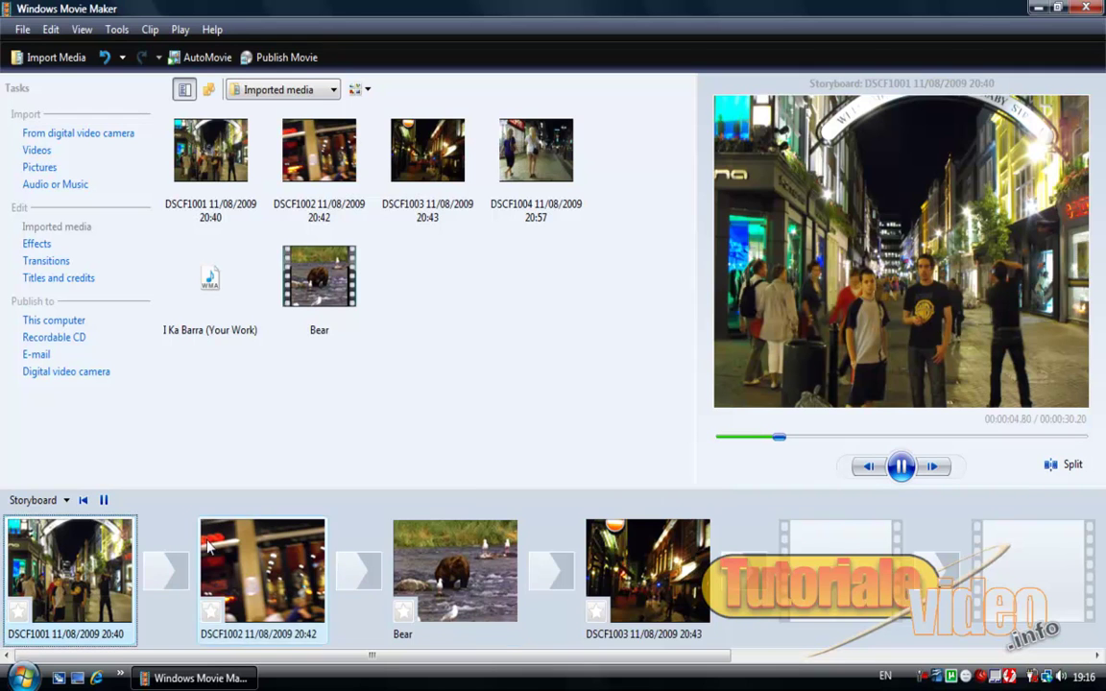
click(39, 501)
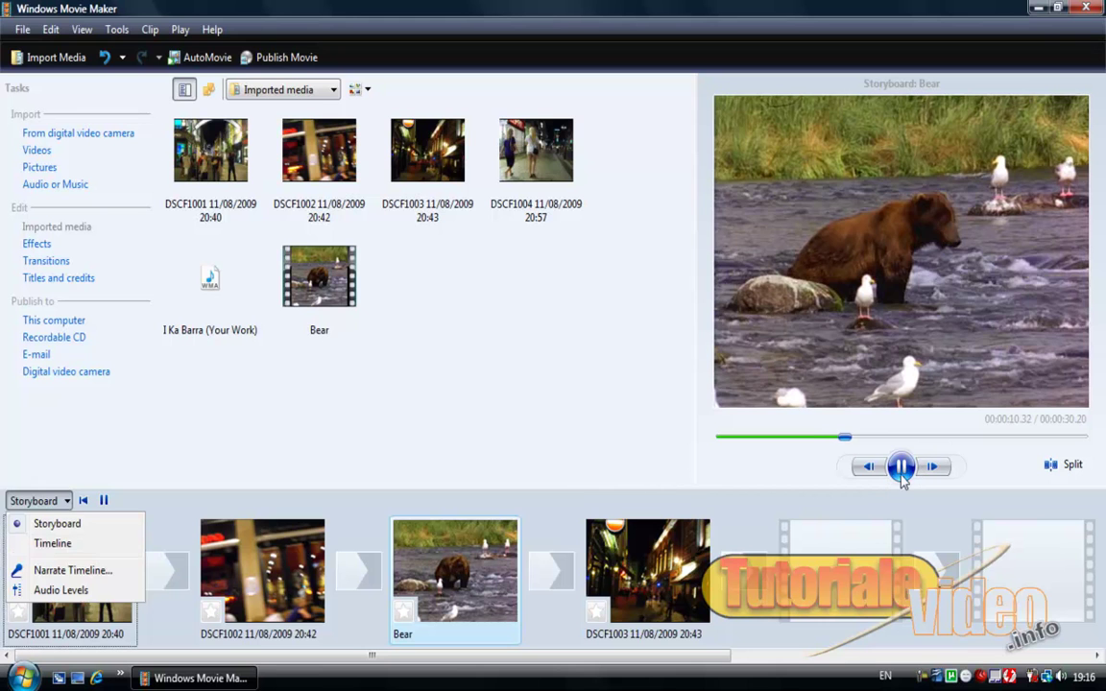
click(903, 467)
Switch to the timeline view and shift the song so it starts at about 00:00:02.68
click(43, 501)
click(55, 543)
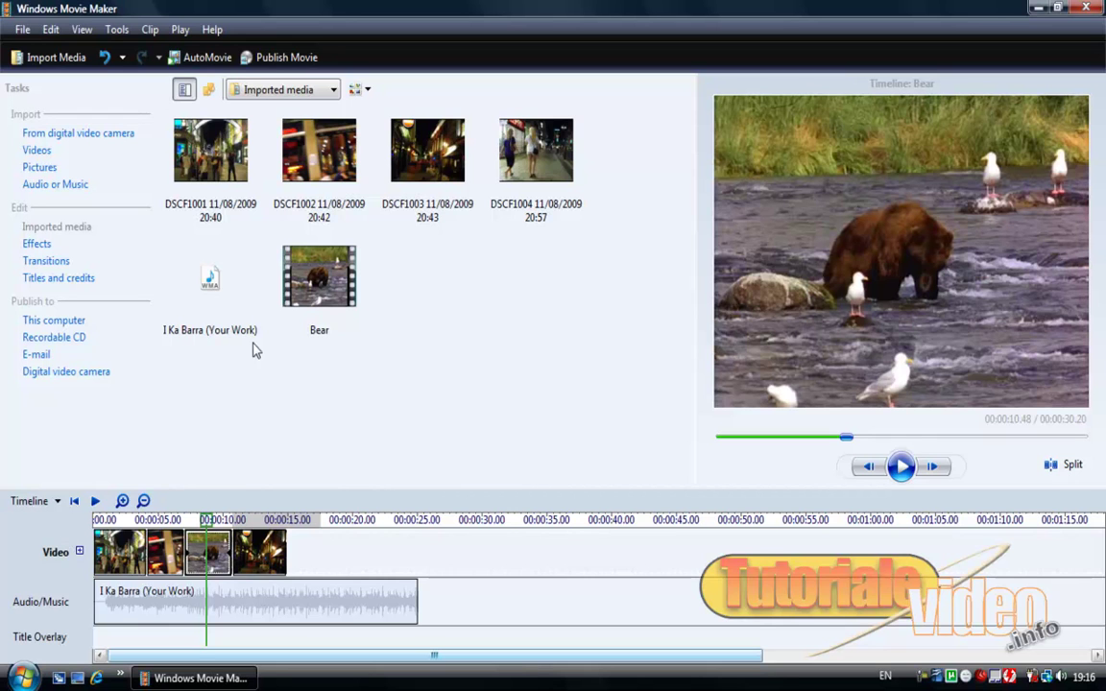
click(154, 613)
drag(157, 611, 181, 613)
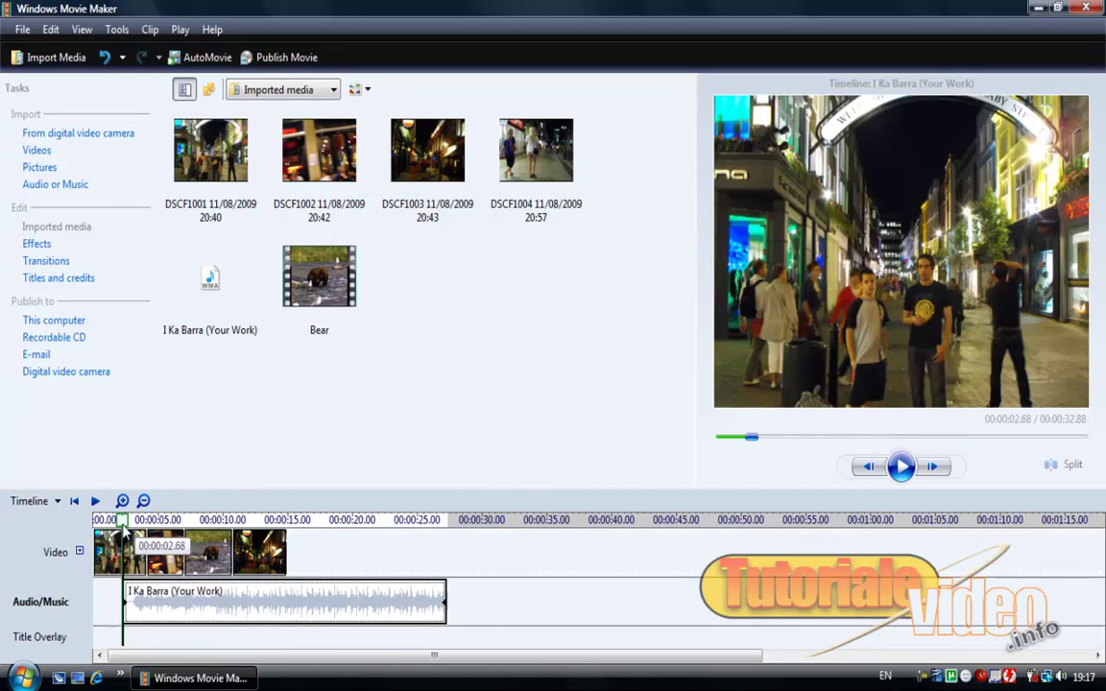
mouse_move(122, 529)
mouse_down()
mouse_move(106, 528)
mouse_move(123, 530)
mouse_up()
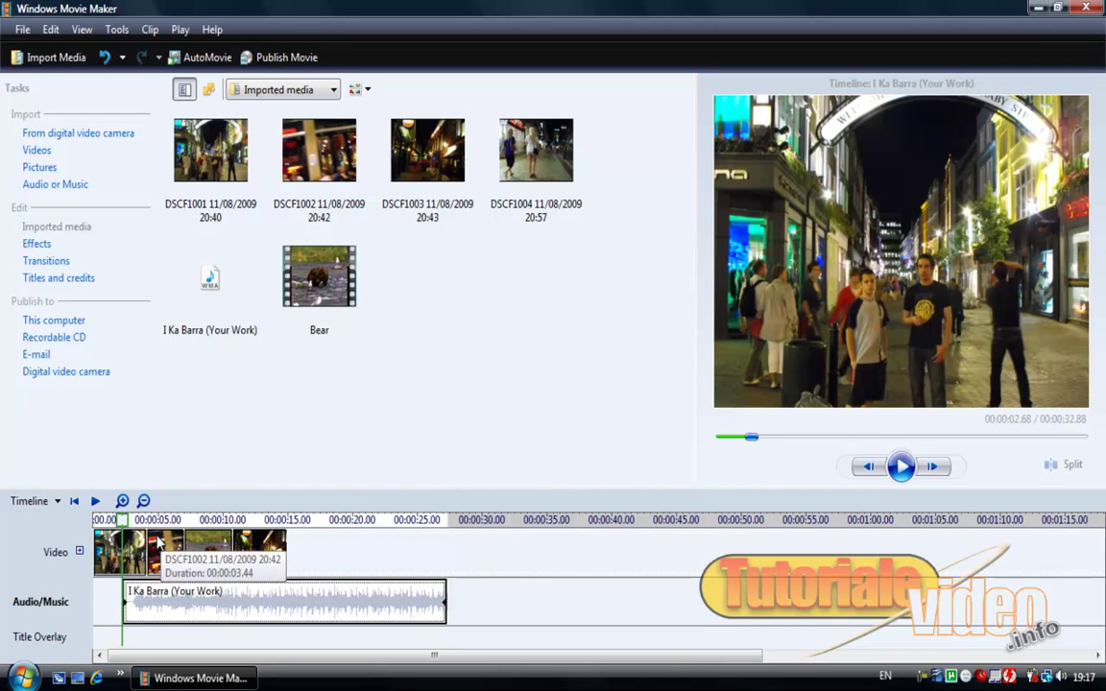
Return to the storyboard view and open the transitions collection after viewing the effects
click(55, 501)
click(46, 522)
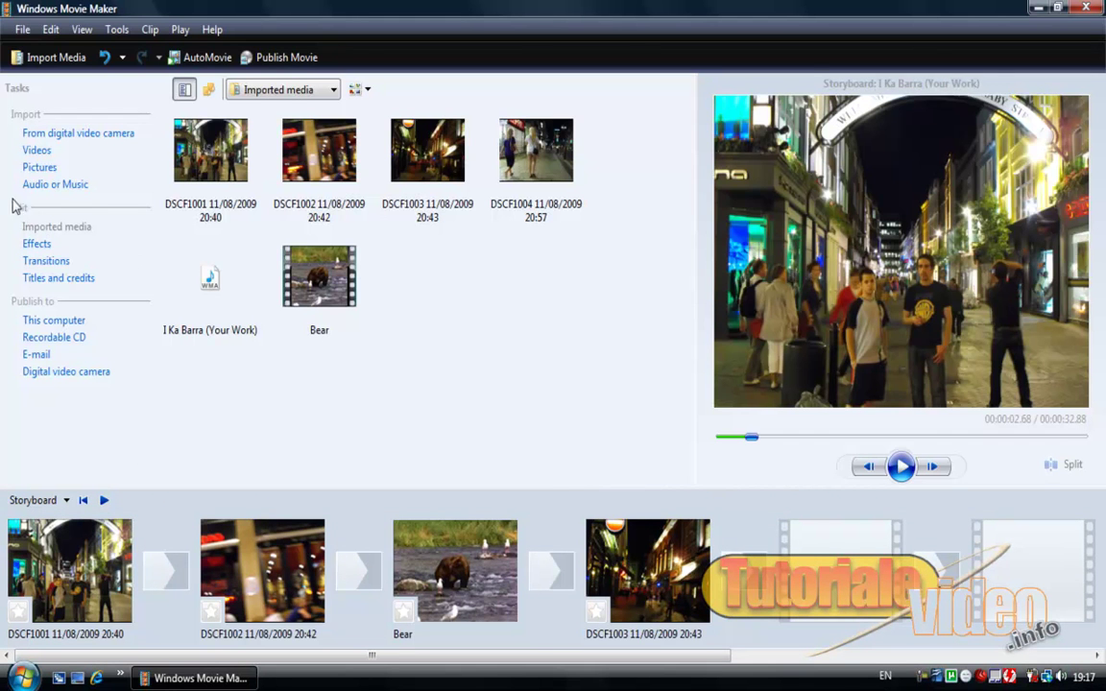
click(35, 246)
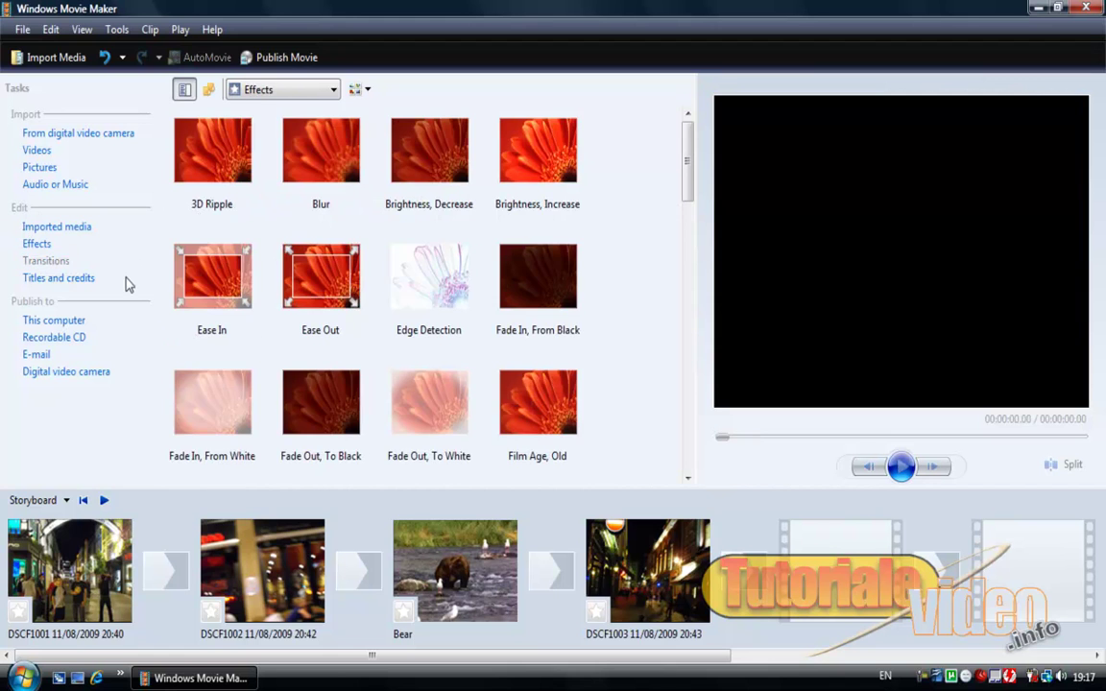
click(45, 261)
Preview the Bars, Horizontal and Diagonal, Box Out transitions
click(211, 169)
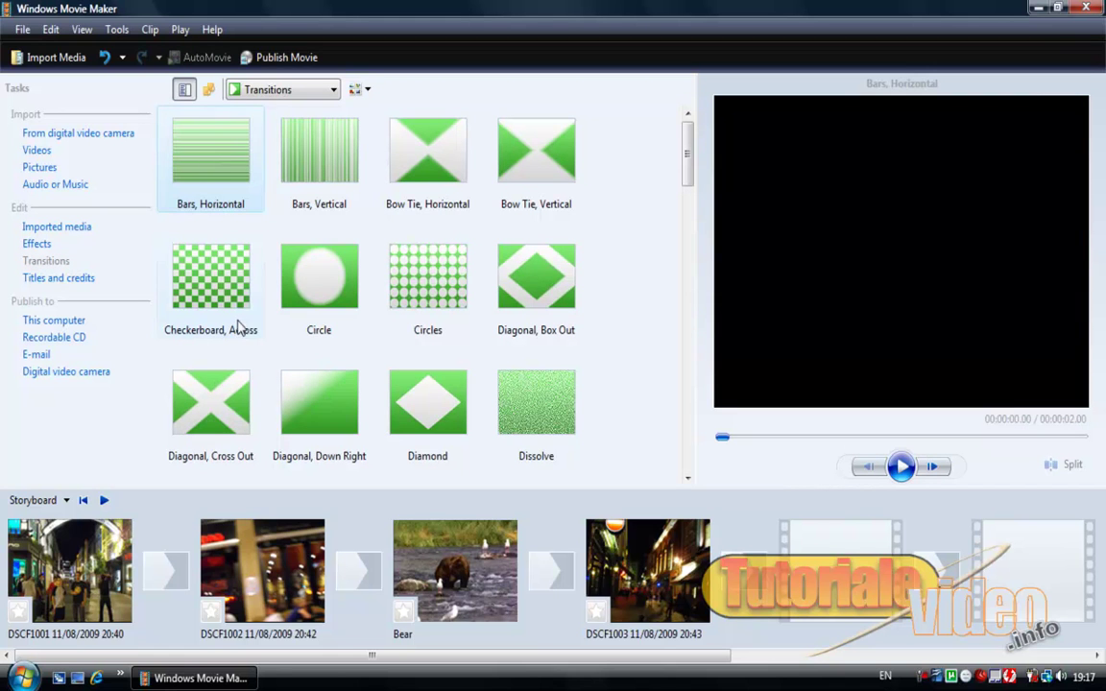
click(893, 474)
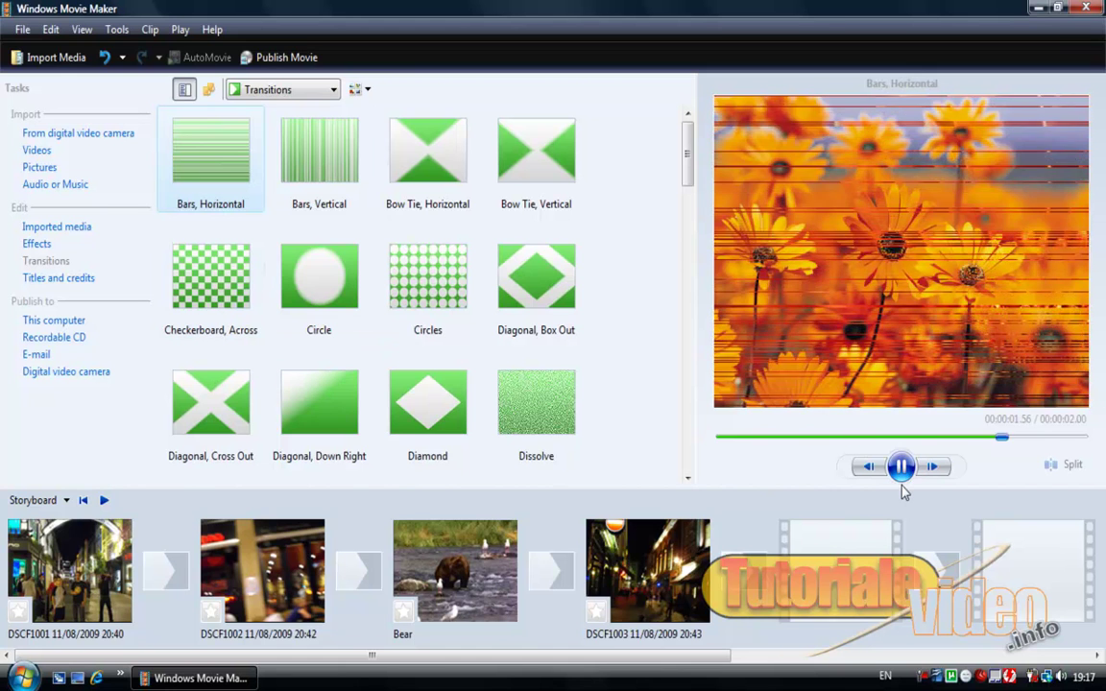
click(532, 273)
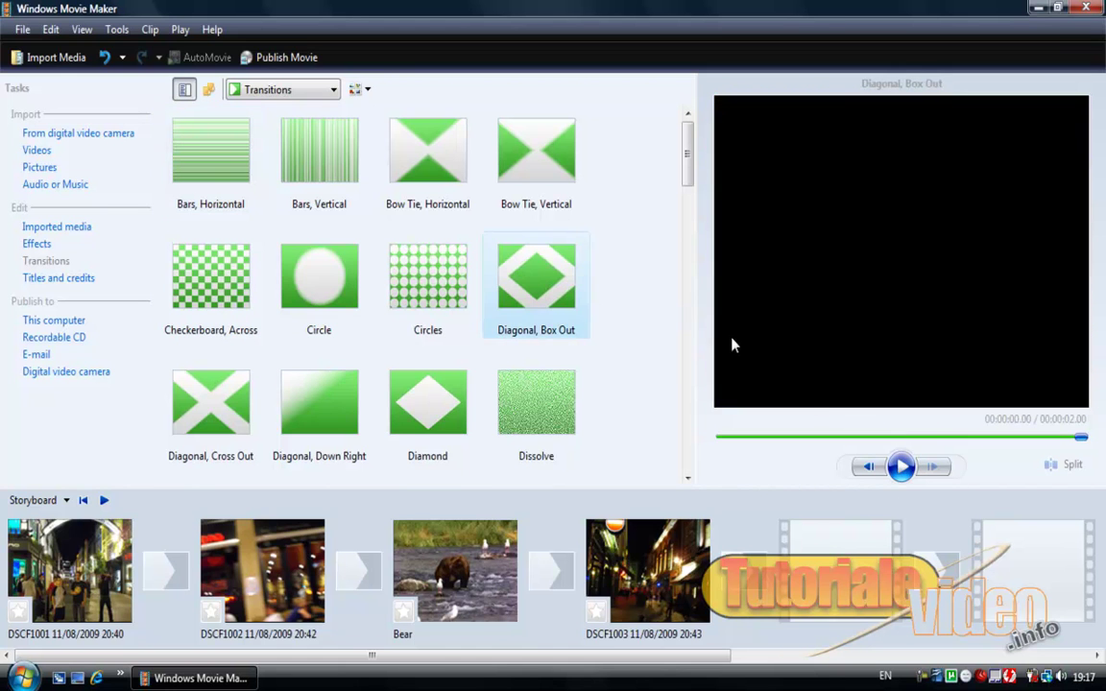
click(901, 471)
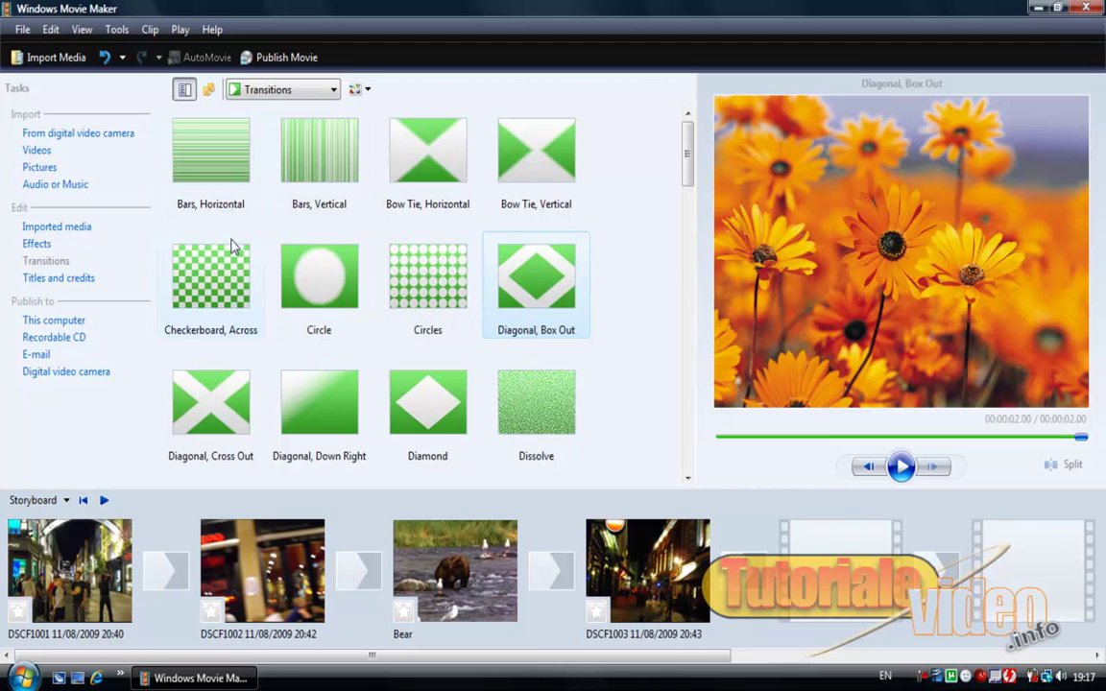
Place the transitions Bars, Horizontal after DSCF1001, Diamond after DSCF1002, and Bow Tie, Vertical after the Bear video
drag(189, 136, 169, 572)
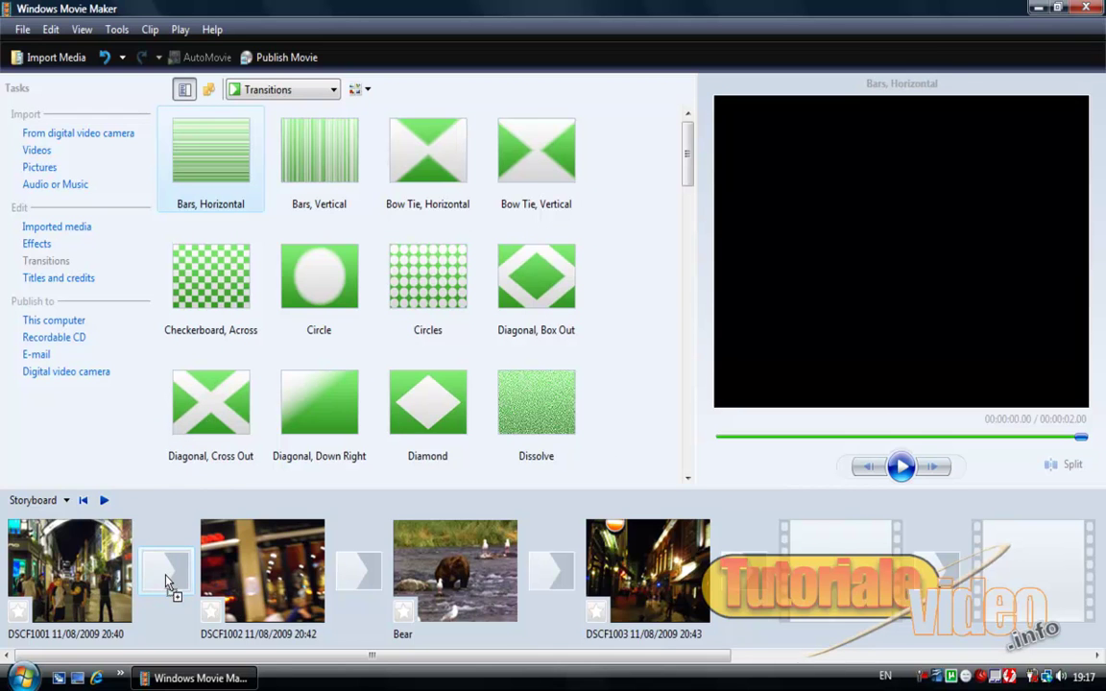
drag(168, 581, 167, 576)
click(96, 567)
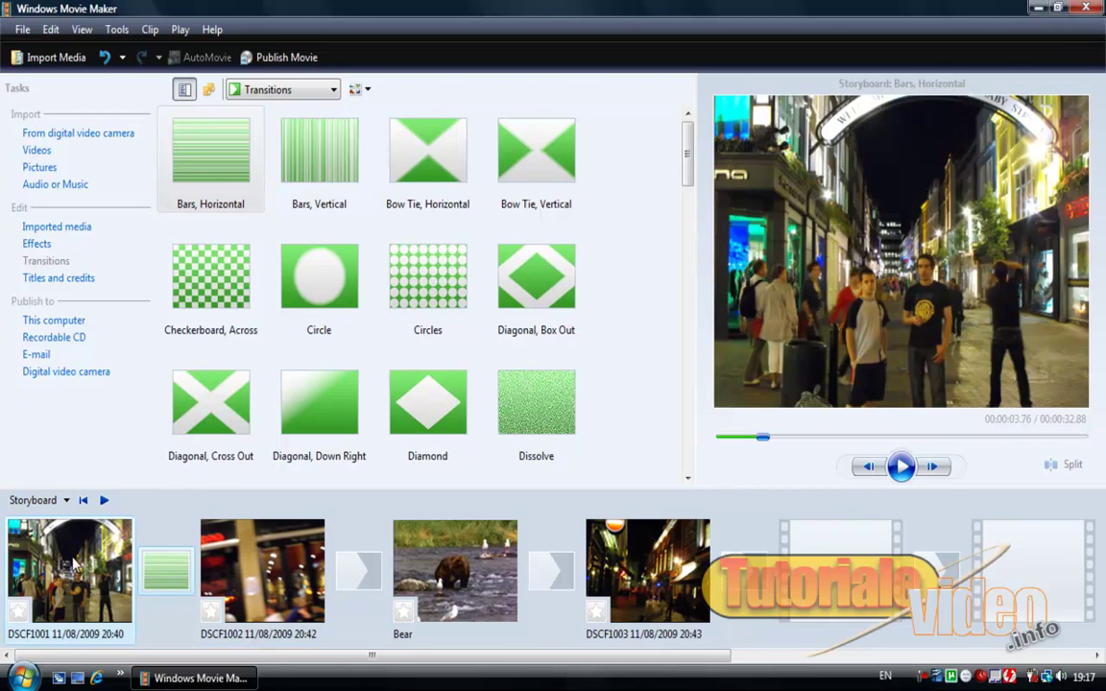
click(360, 571)
click(161, 581)
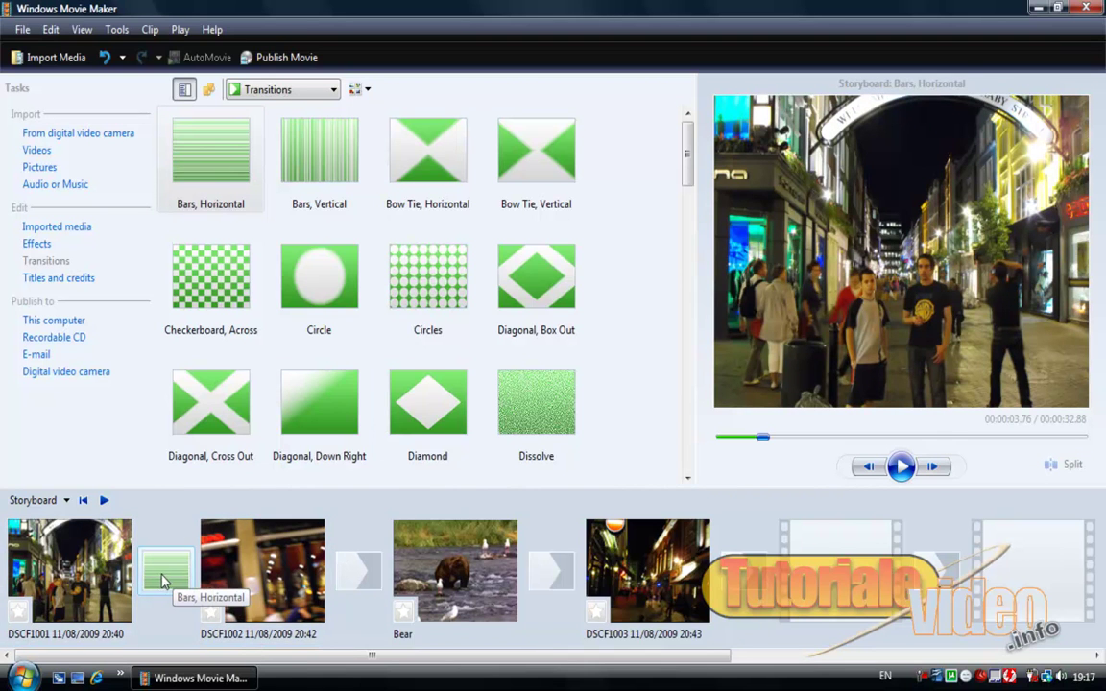
drag(447, 398, 365, 577)
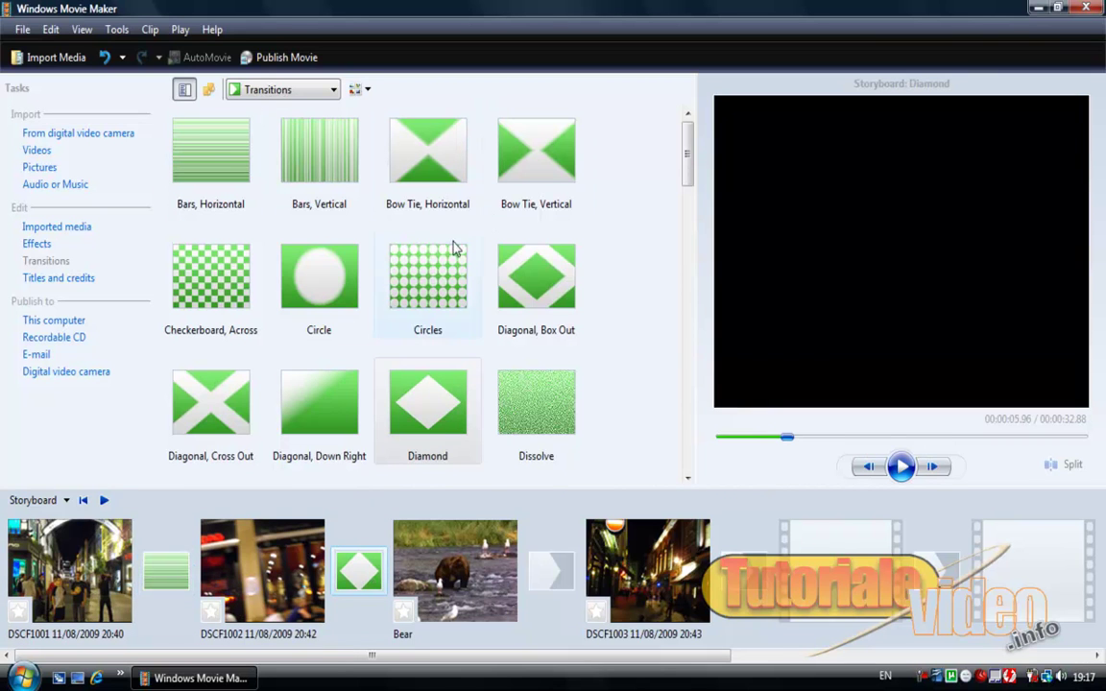
drag(548, 148, 557, 574)
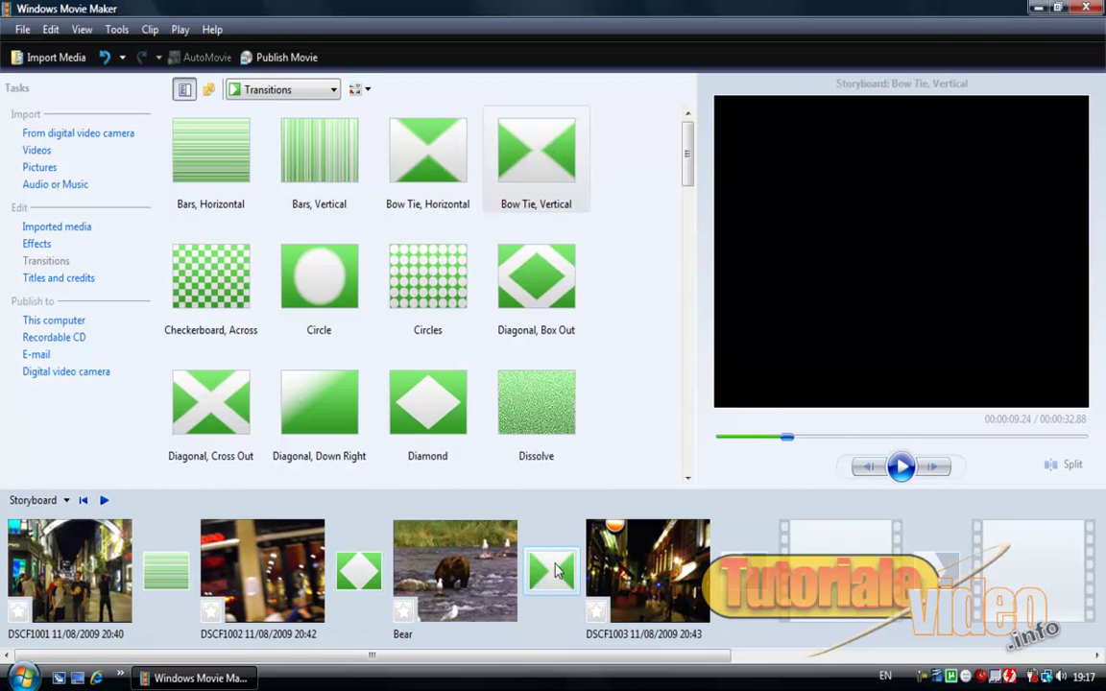
Apply the Ease In effect to the DSCF1001 picture on the storyboard
click(114, 252)
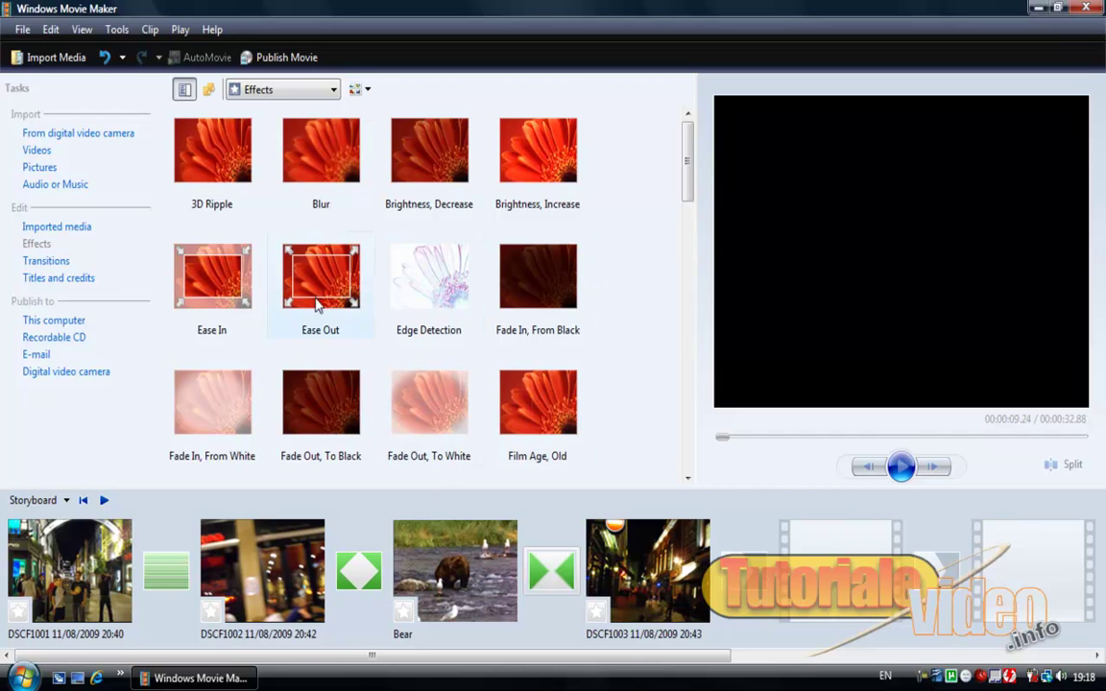
drag(216, 275, 66, 576)
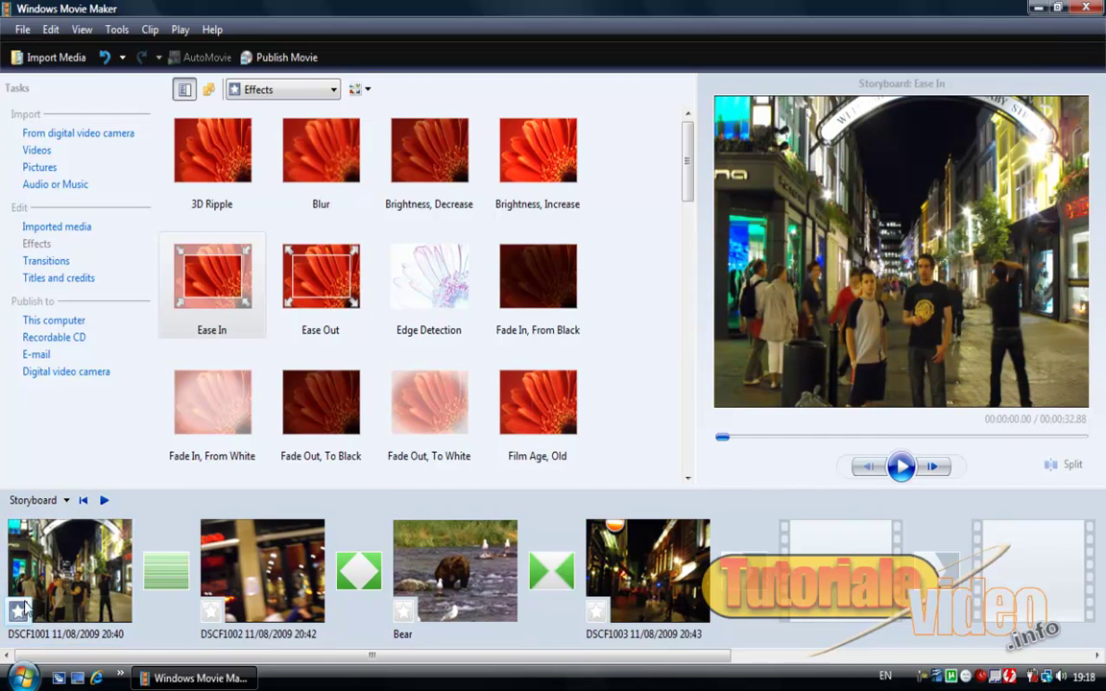
click(27, 563)
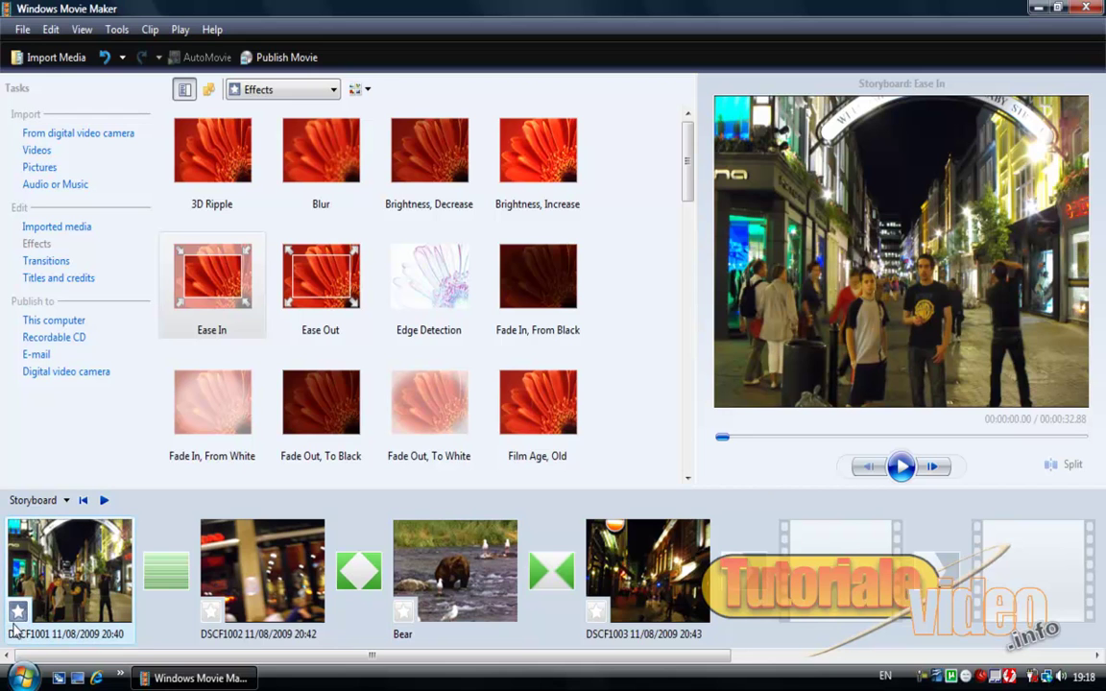
Switch to the timeline view and show the media collections in place of the task list
click(60, 501)
click(53, 544)
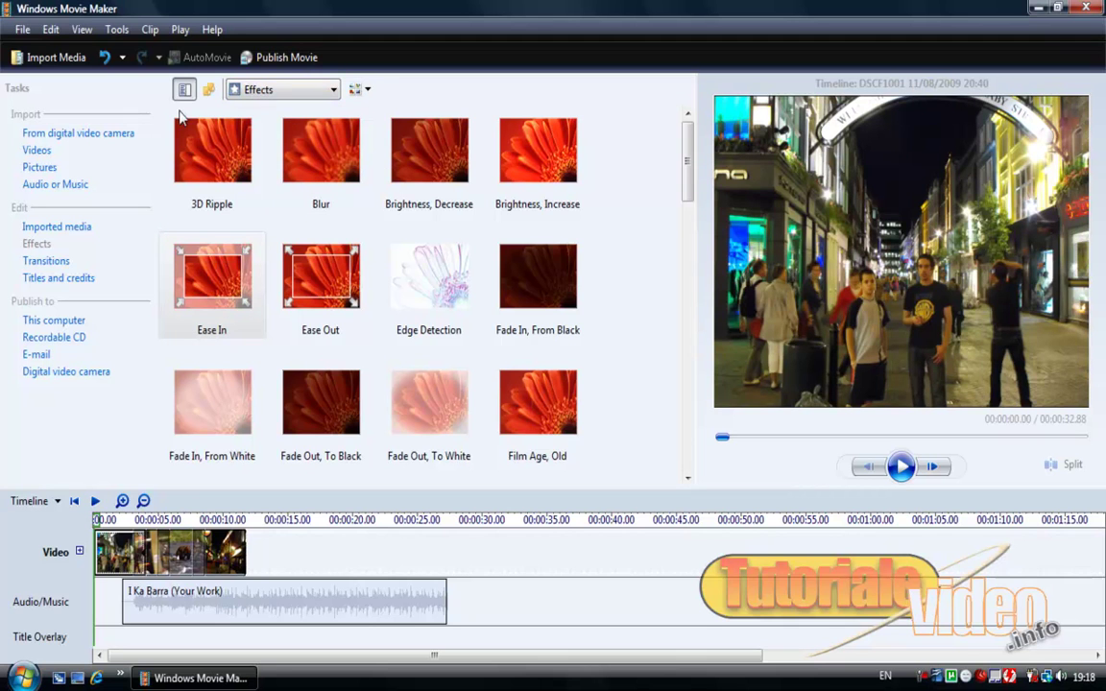
click(206, 96)
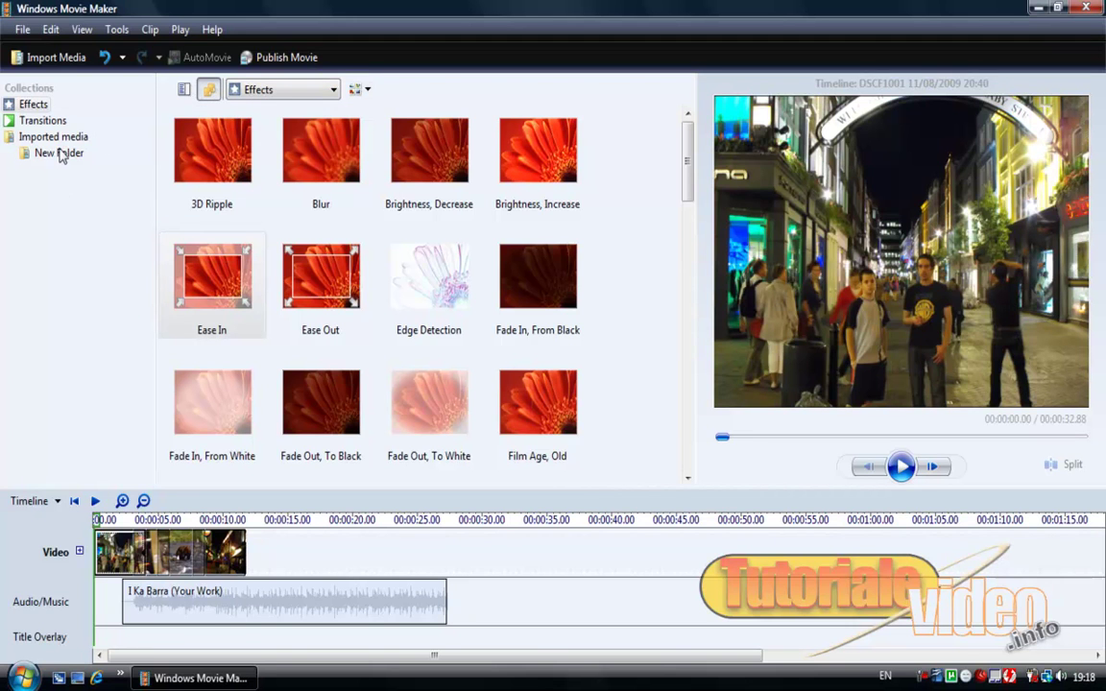
Bring back the task list and import the song Distance from the Sample Music folder
click(183, 89)
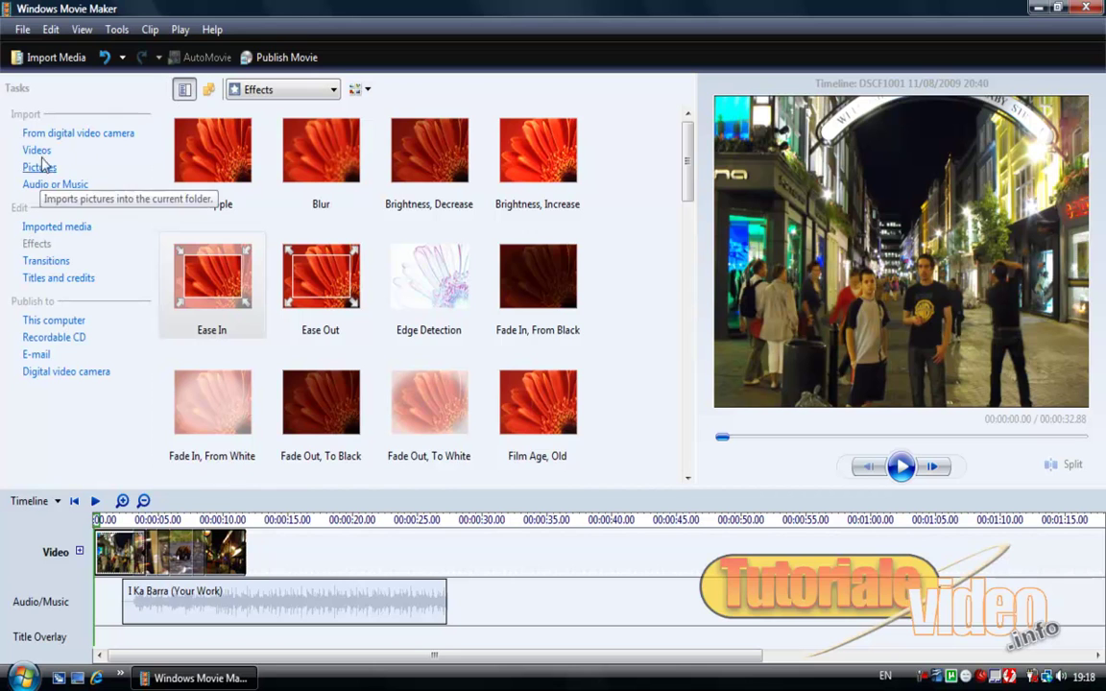
click(41, 183)
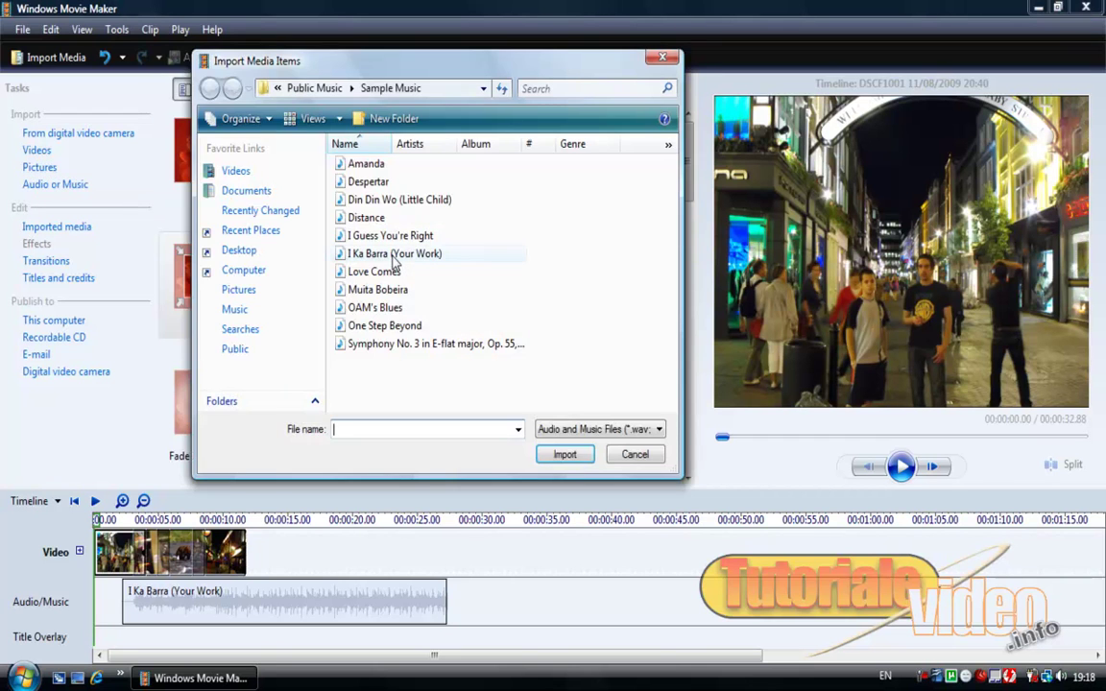
double_click(371, 219)
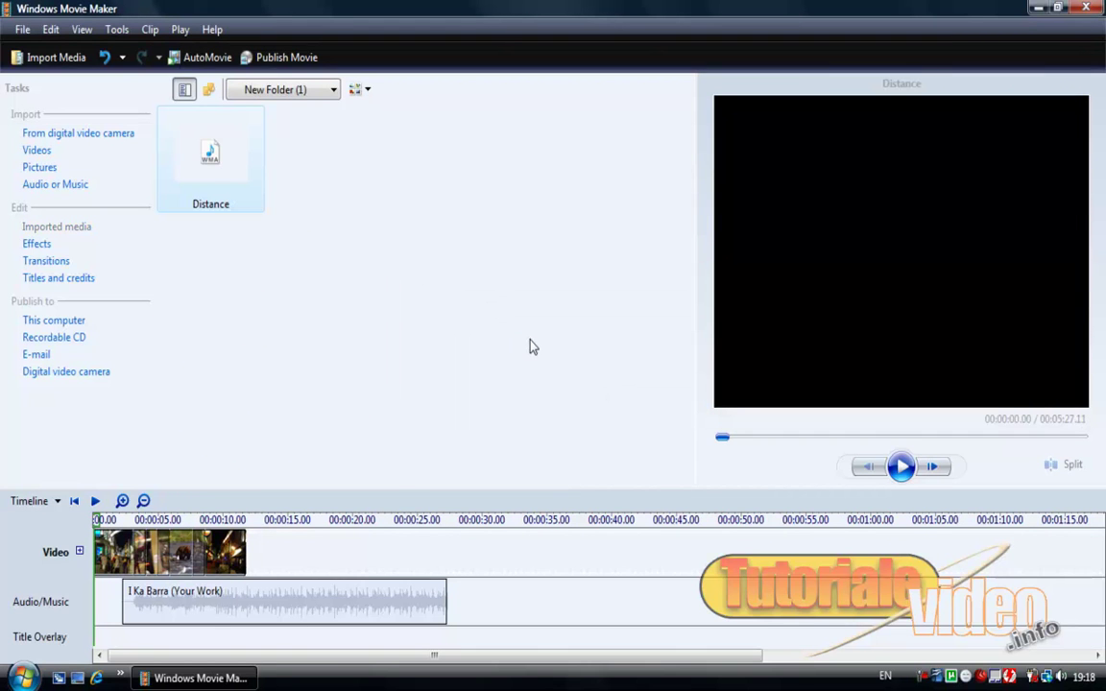
Place Distance on the Audio/Music track after I Ka Barra (Your Work), overlapping the end of that song by about one second
drag(211, 152, 516, 588)
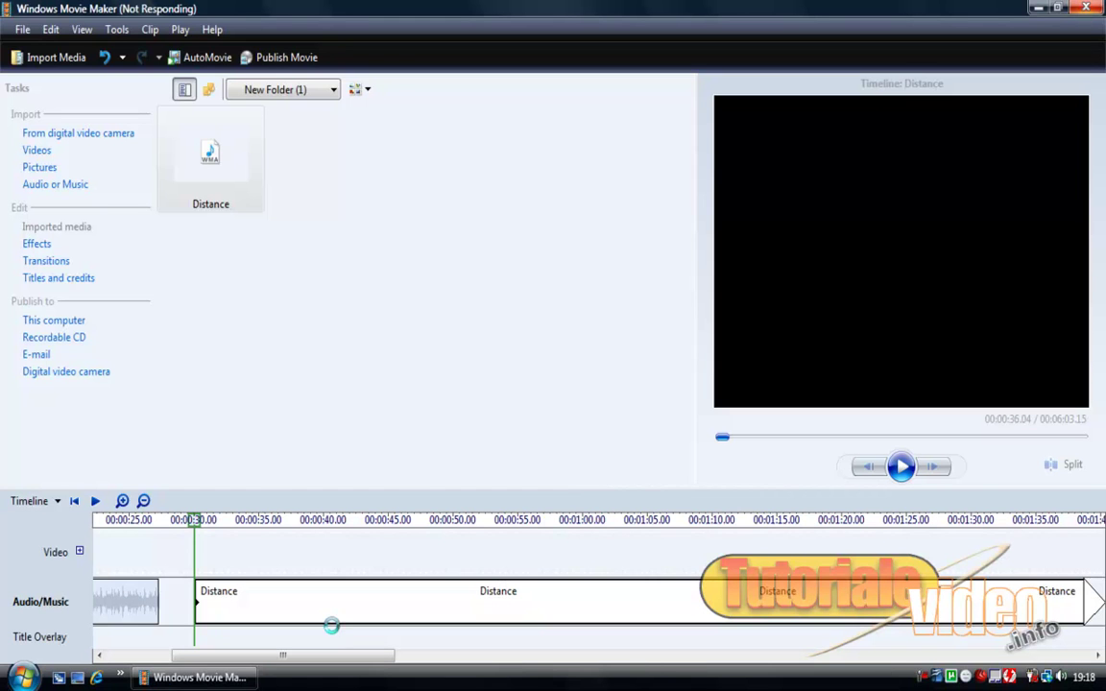
drag(540, 613, 495, 615)
click(333, 597)
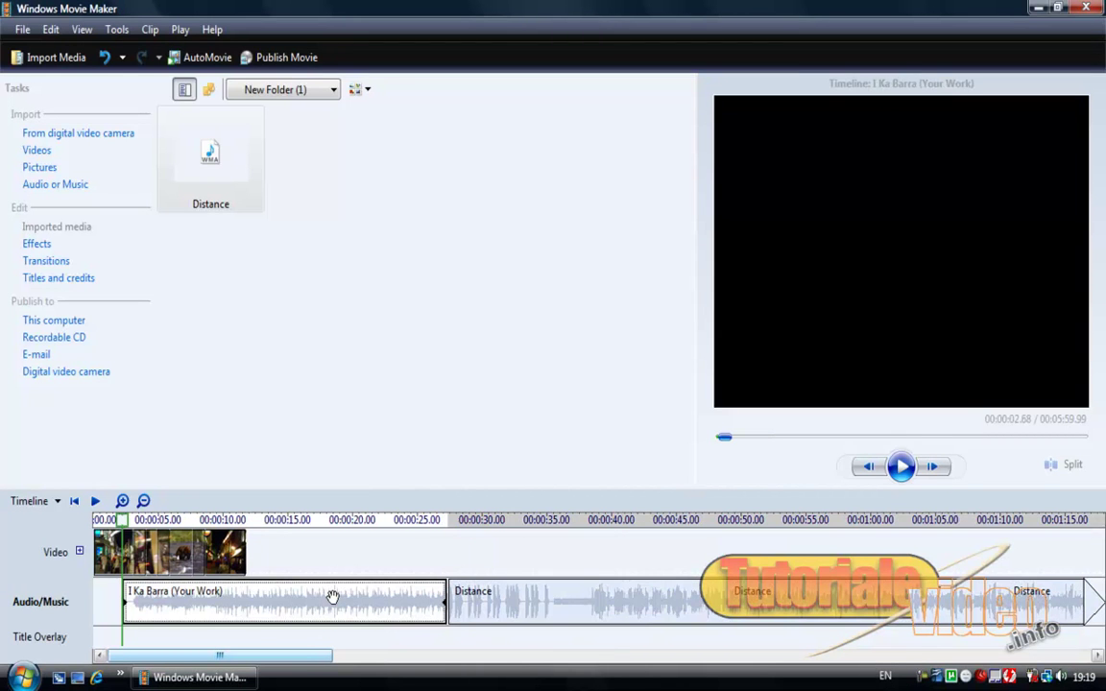
click(461, 601)
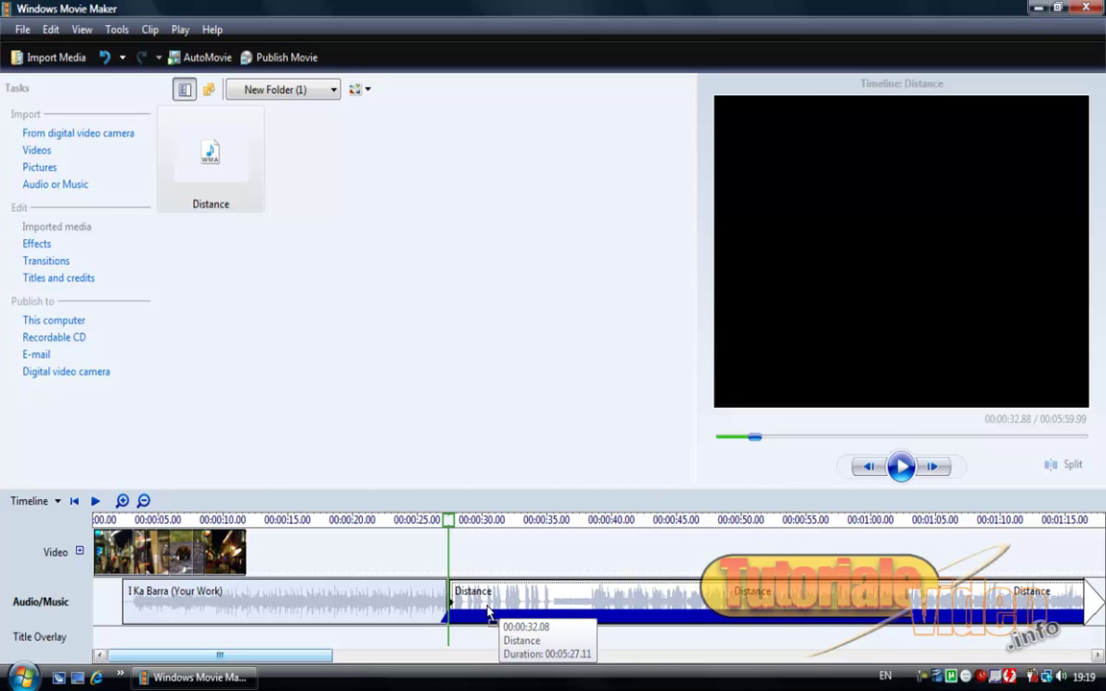
drag(489, 611, 479, 610)
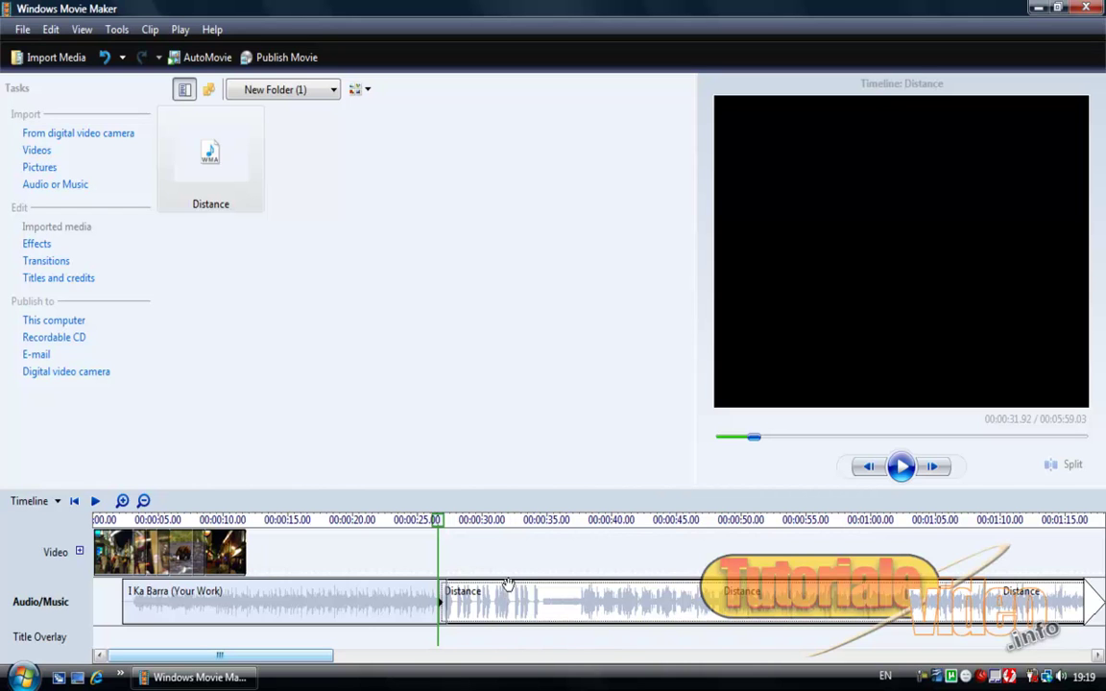
Play the movie from the start of the timeline and pause the preview after the video clips end
click(96, 519)
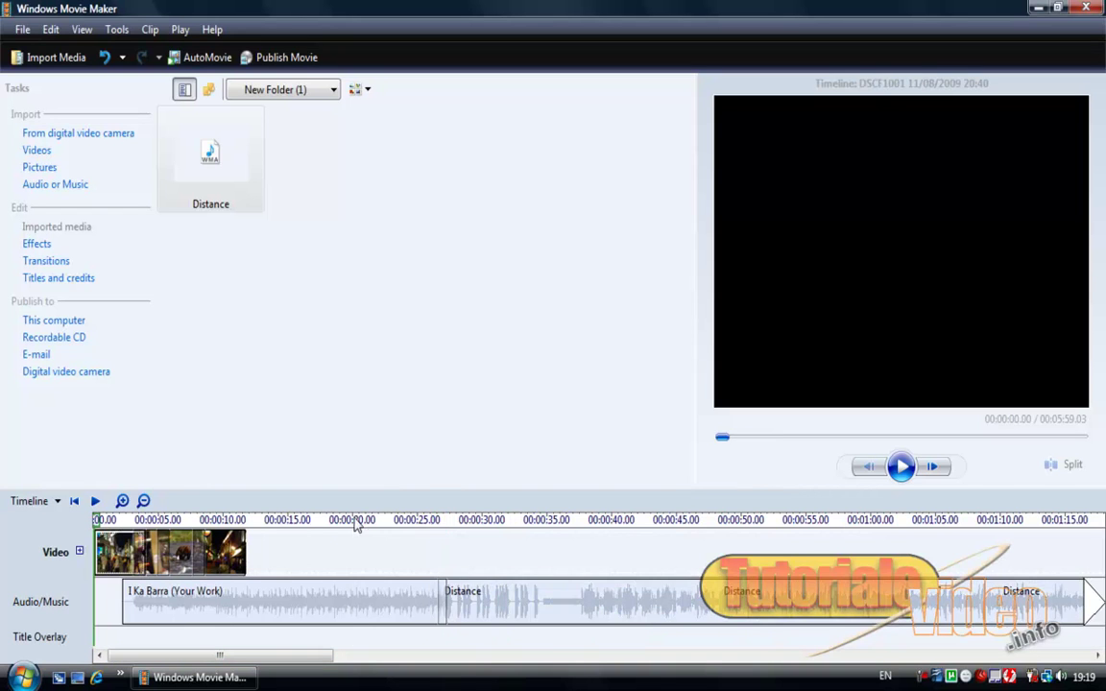
click(904, 467)
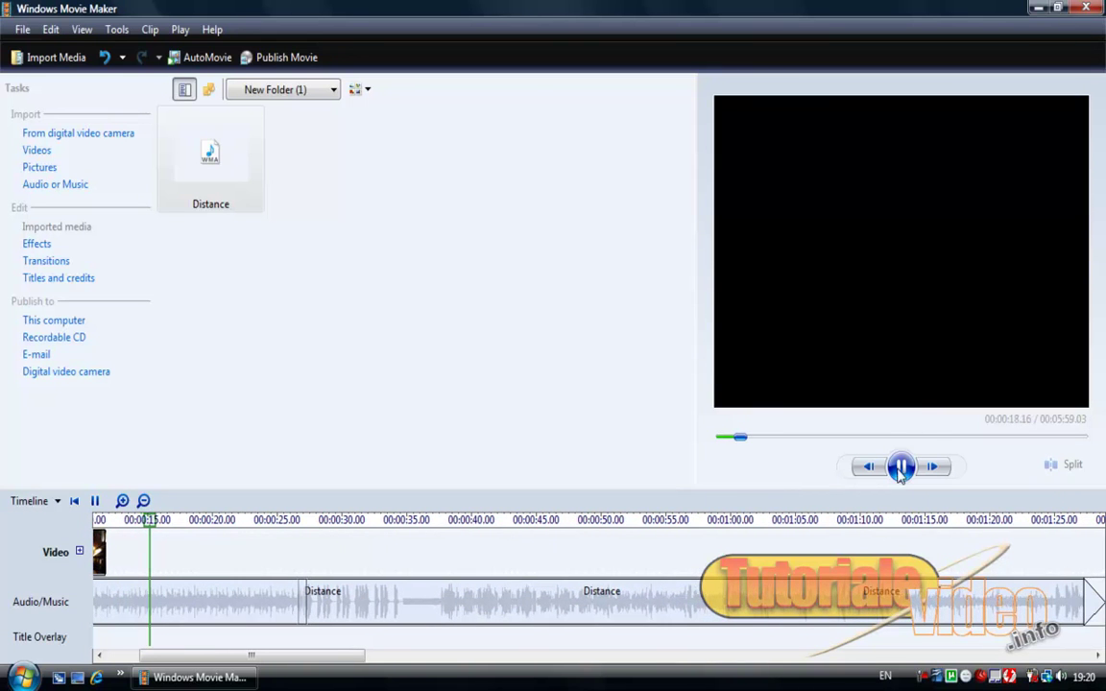
click(901, 467)
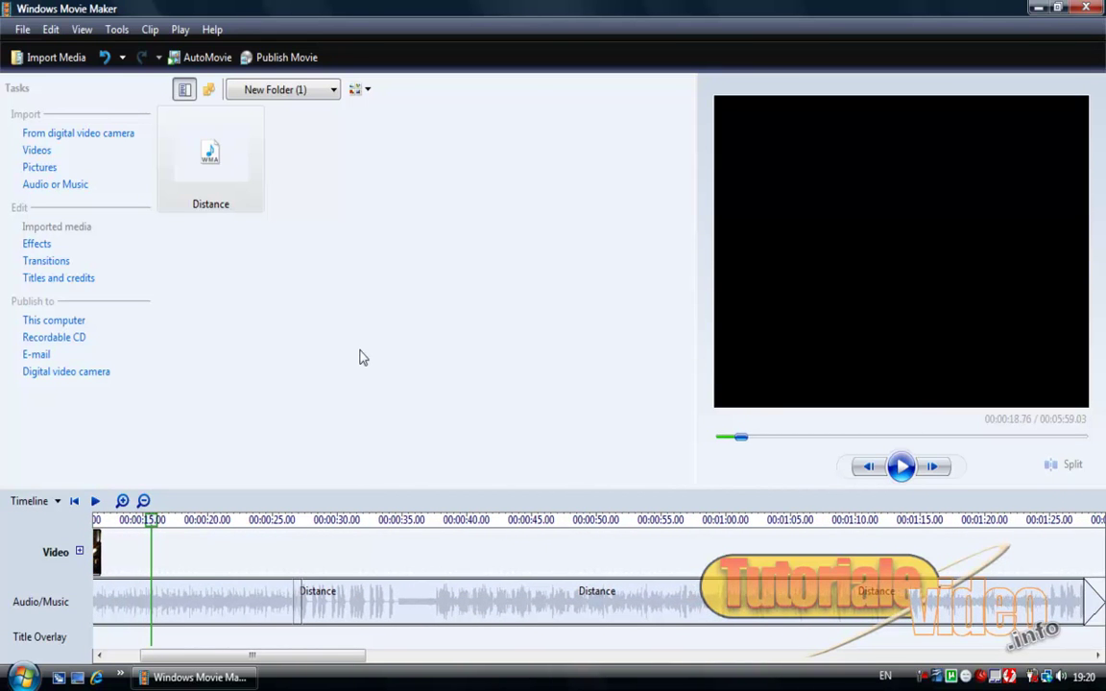